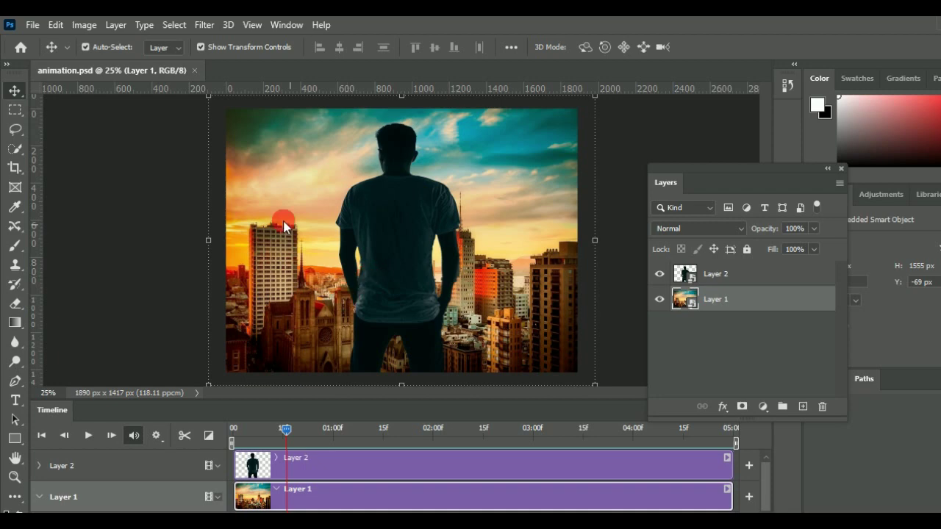
- Close the finished animation.psd tab, leaving the Home screen of recent files
left_click(194, 71)
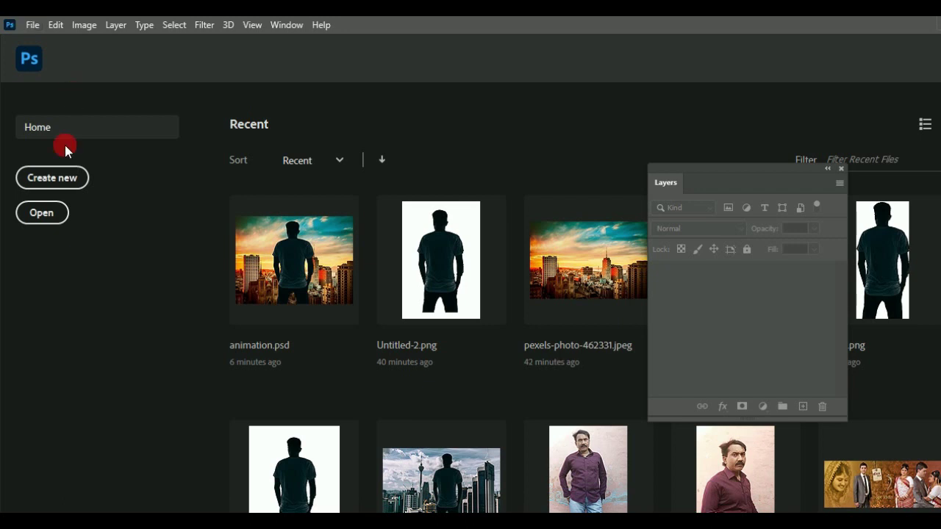
- Create a blank white 16 x 12 cm document at 118.11 ppcm from the Photo presets
left_click(63, 183)
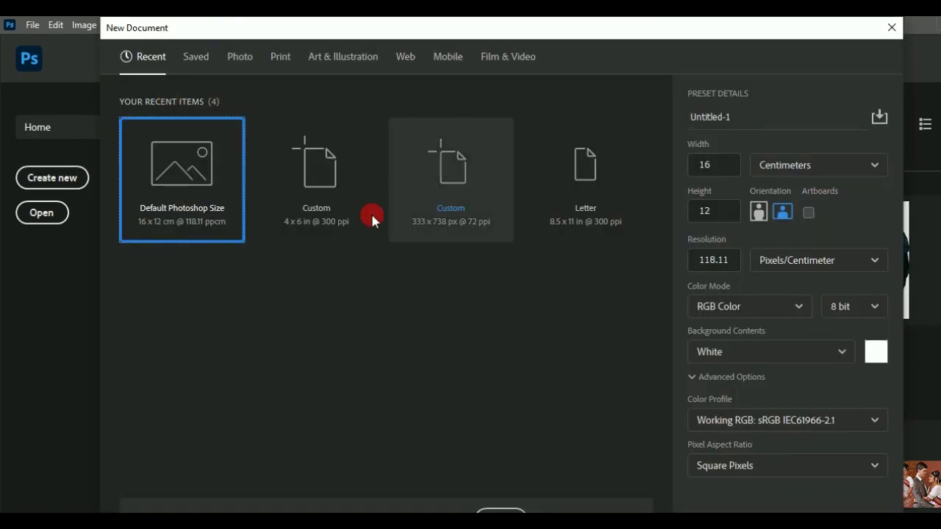
left_click(245, 62)
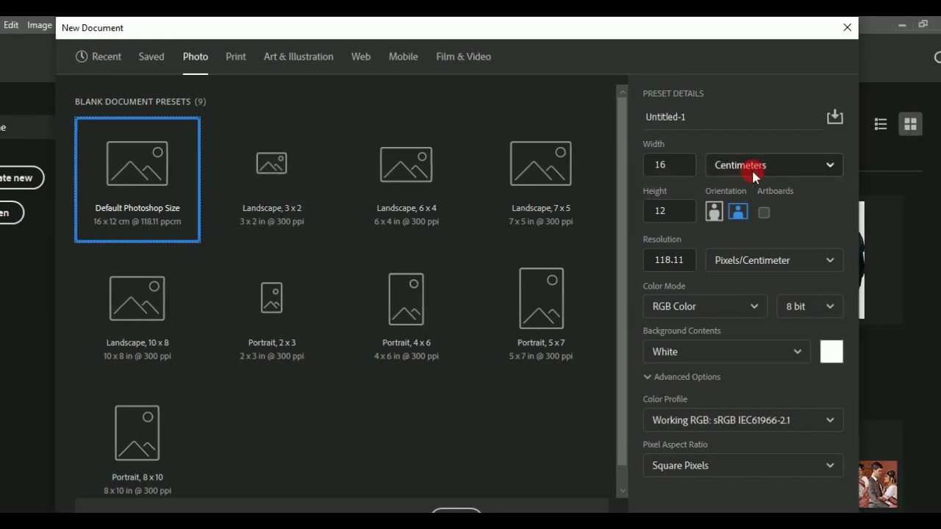
left_click(752, 166)
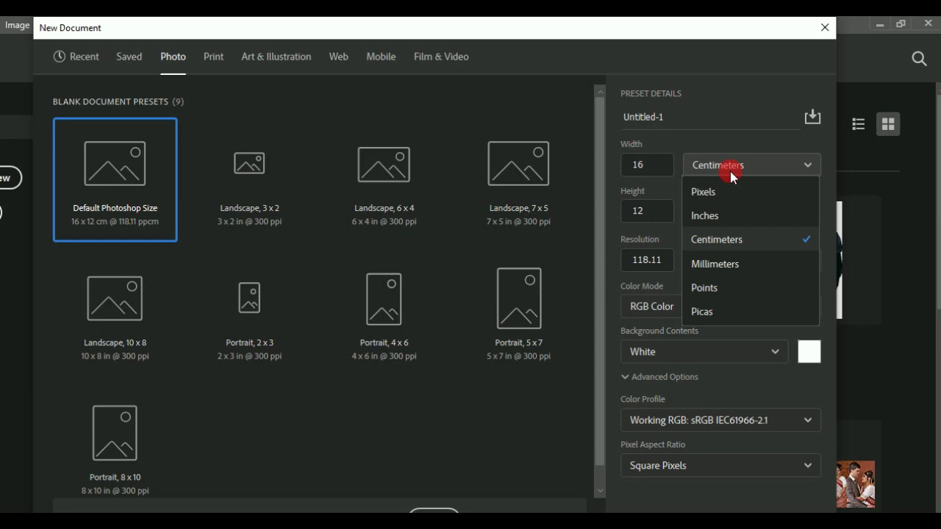
left_click(730, 171)
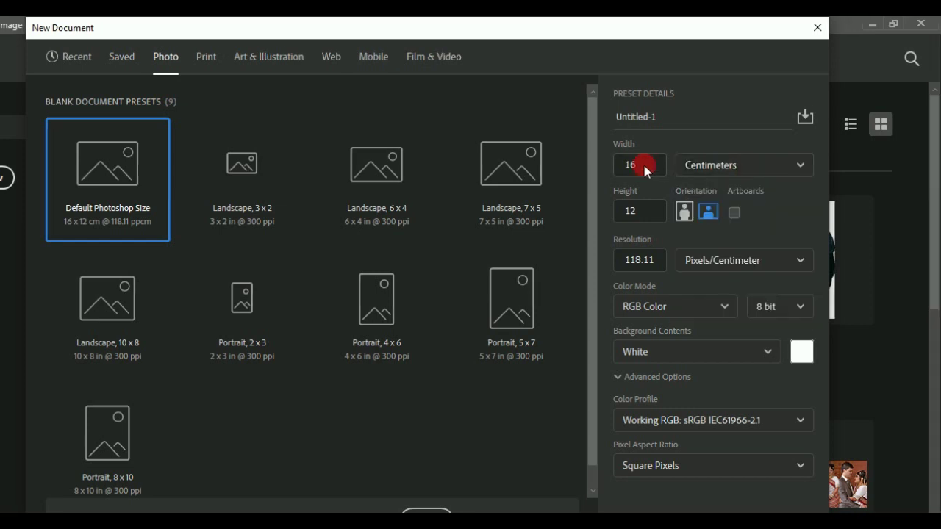
left_click(620, 208)
left_click_drag(620, 207, 653, 210)
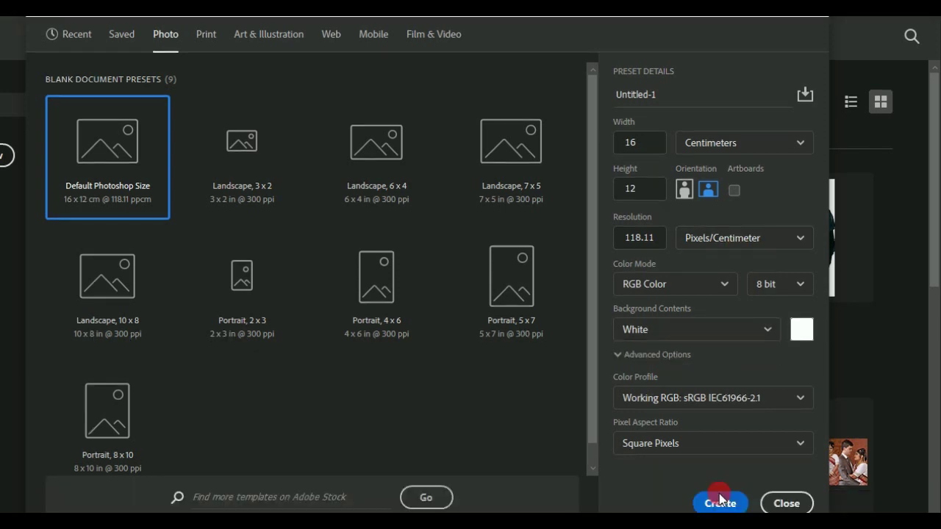
left_click(717, 479)
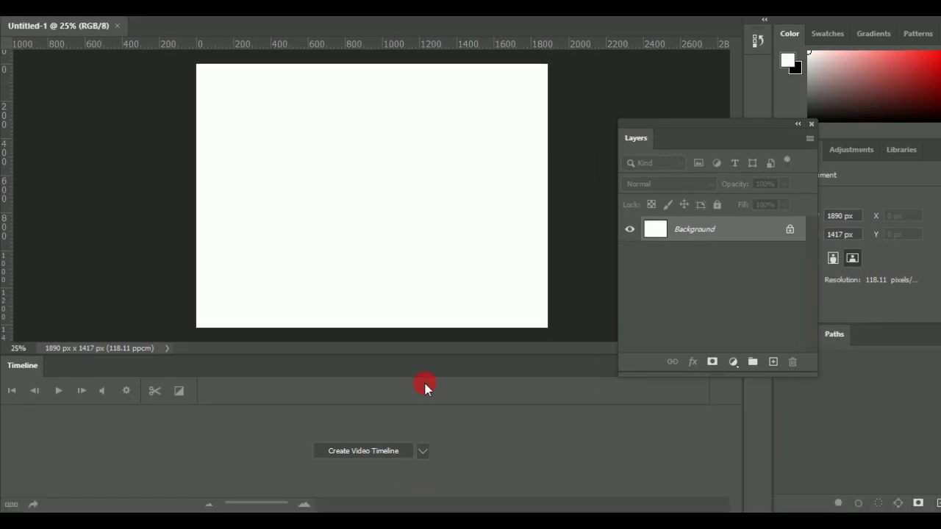
- Uncheck Timeline in the Window menu so the blank canvas fills the workspace
left_click(294, 11)
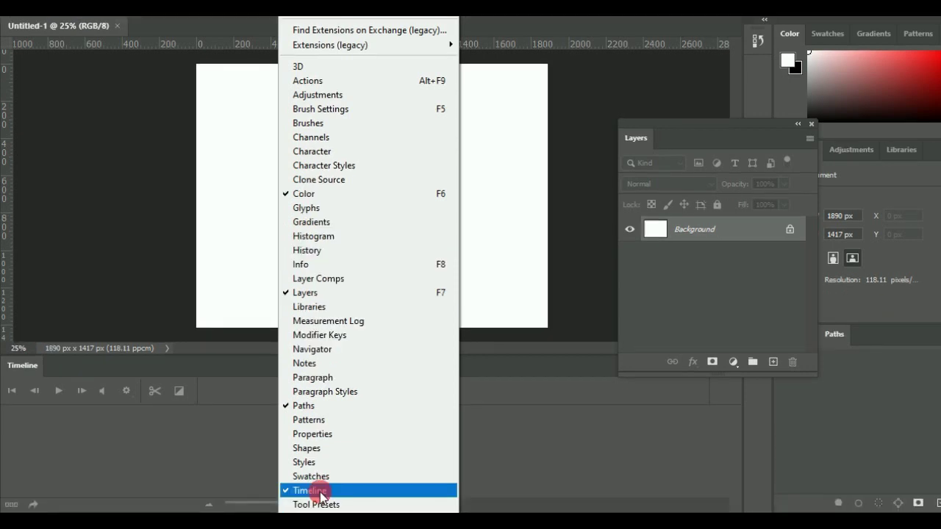
left_click(322, 496)
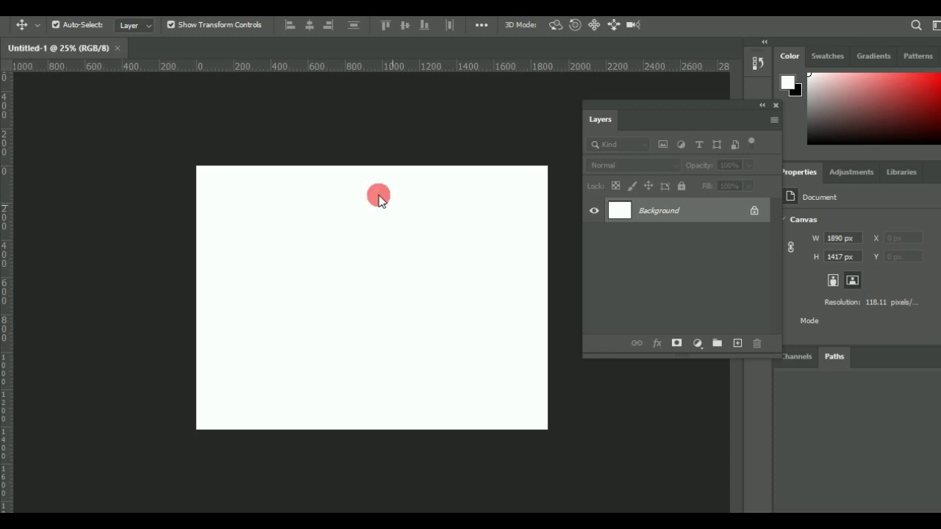
left_click(236, 164)
left_click(24, 27)
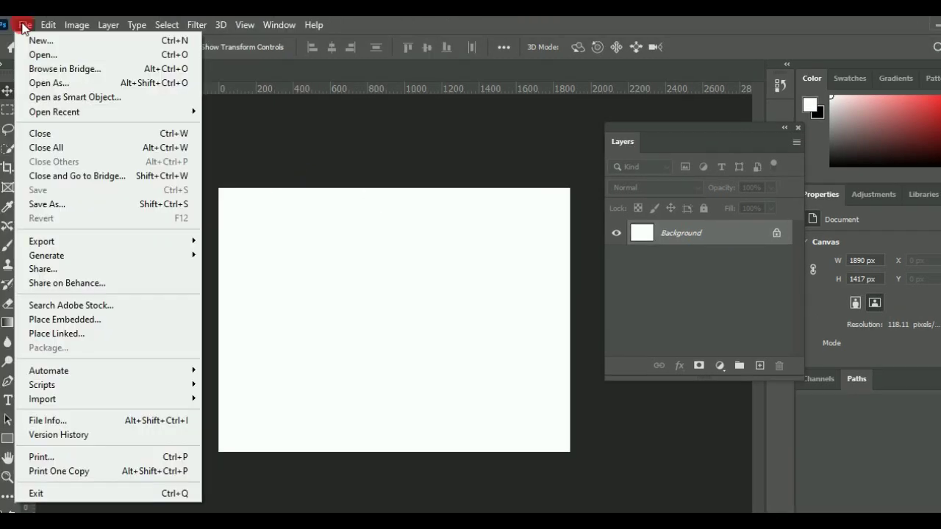
- Open pexels-photo-462331.jpeg from the Desktop and float it in its own window
left_click(184, 169)
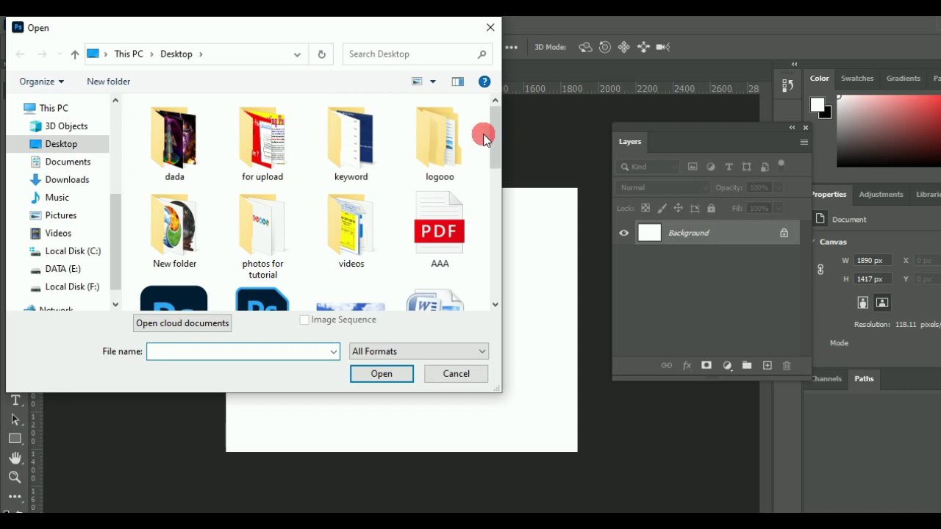
left_click_drag(490, 140, 481, 272)
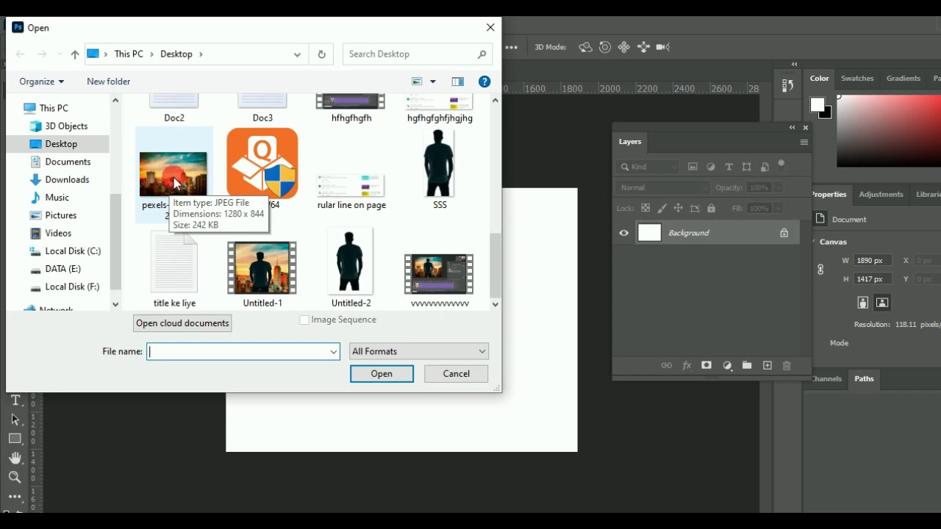
left_click(175, 182)
left_click(357, 372)
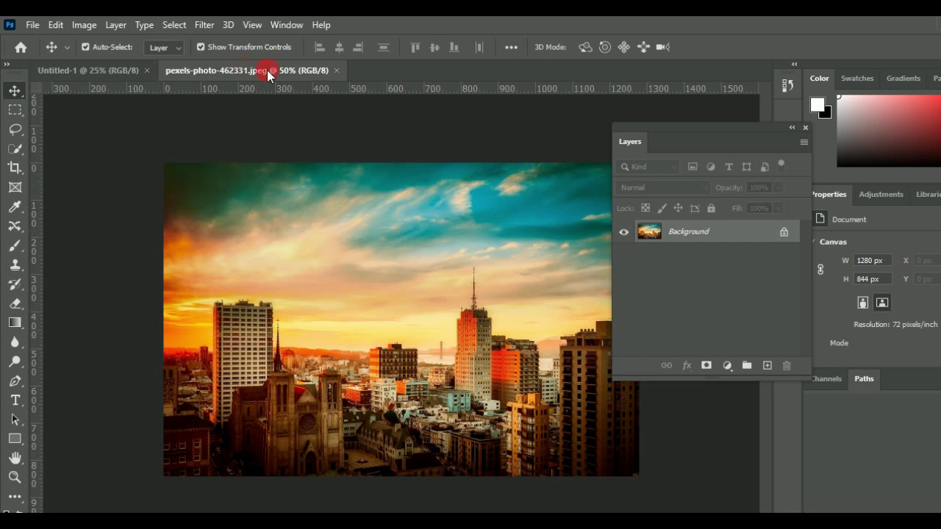
mouse_move(267, 70)
left_mouse_down()
mouse_move(321, 196)
mouse_move(313, 277)
left_mouse_up()
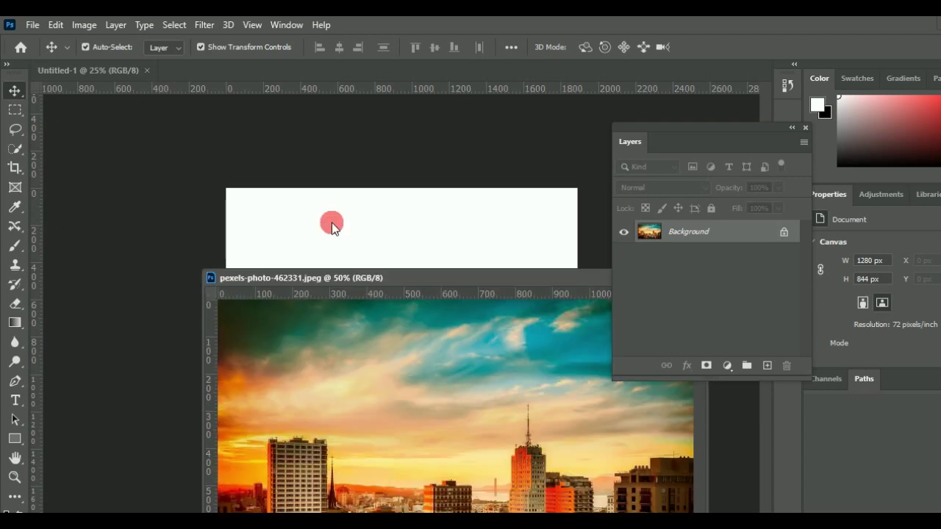
- Paste the city photo into Untitled-1 as Layer 1 and close the original photo
left_click(364, 243)
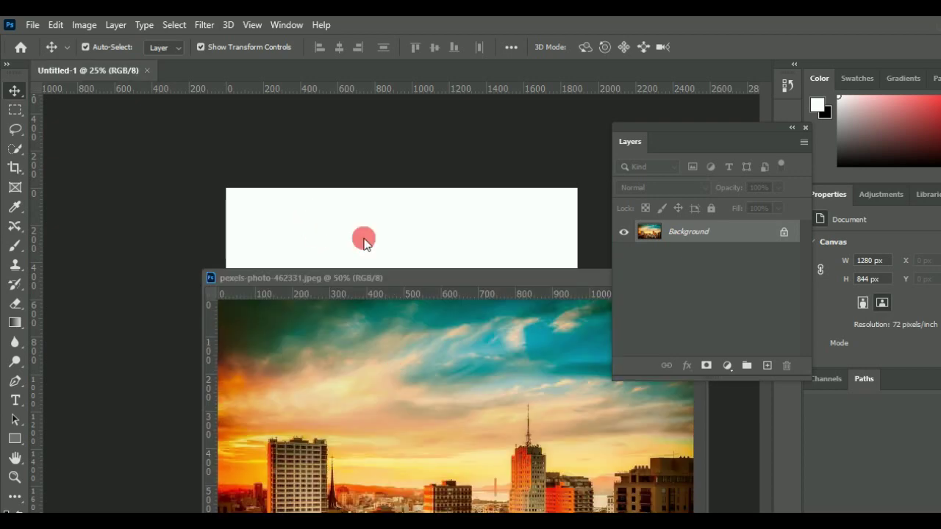
key("ctrl+v")
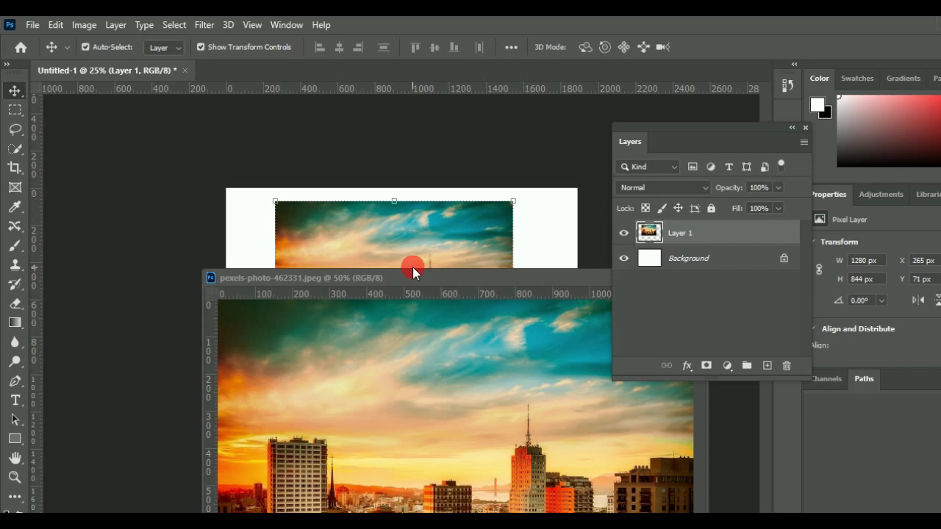
left_click_drag(412, 269, 208, 249)
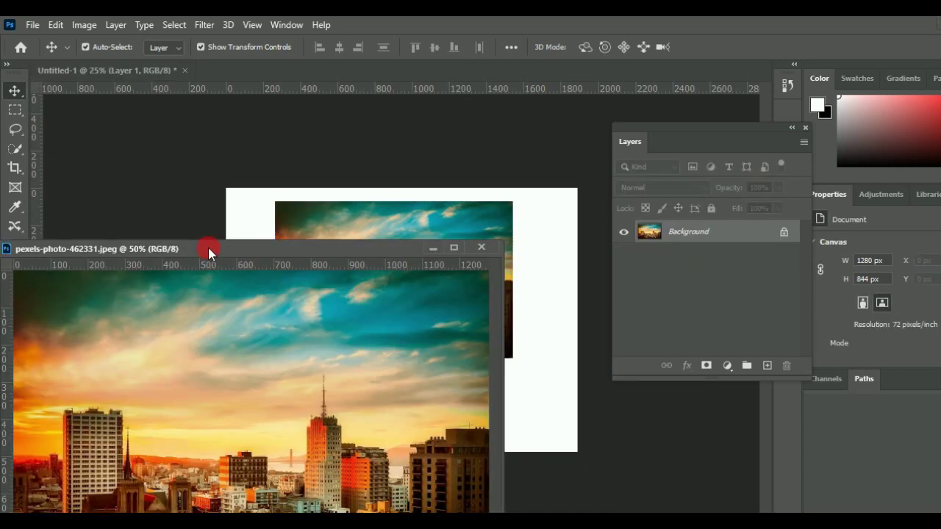
left_click(480, 247)
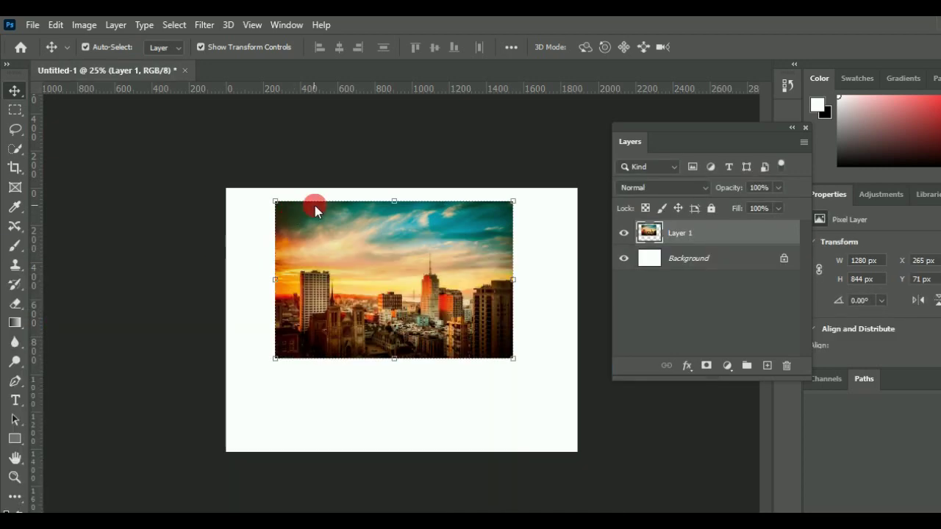
left_click(408, 323)
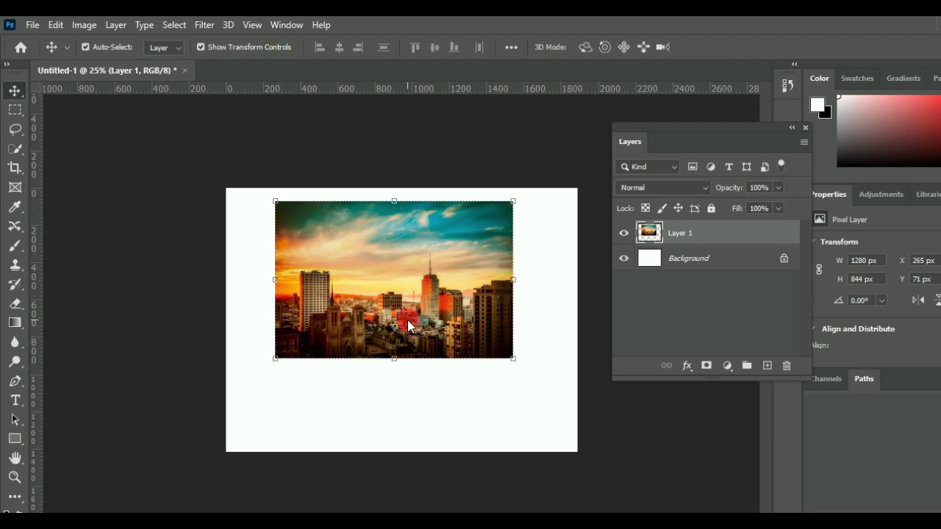
left_click(327, 289)
- Scale Layer 1 to fill the 1890 × 1417 px canvas and commit the transform
left_click_drag(275, 203, 224, 195)
left_click(511, 363)
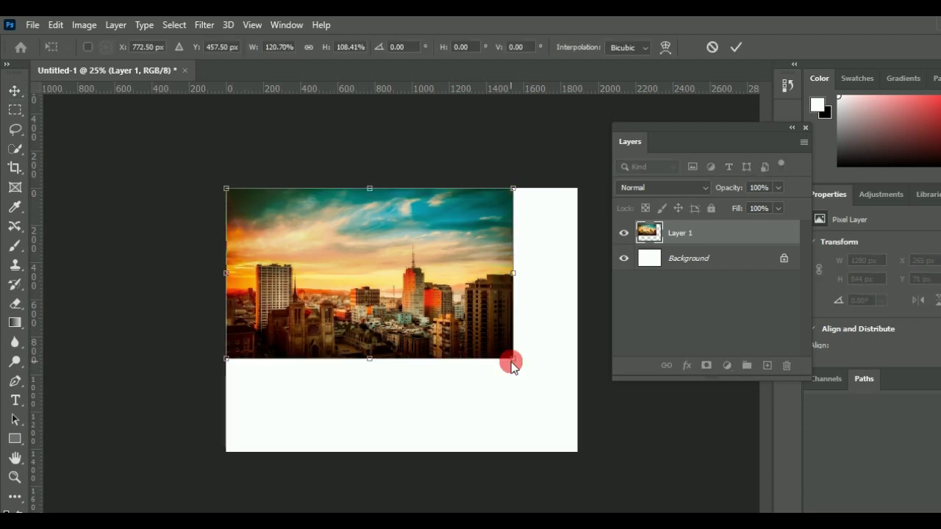
left_click_drag(512, 365, 570, 432)
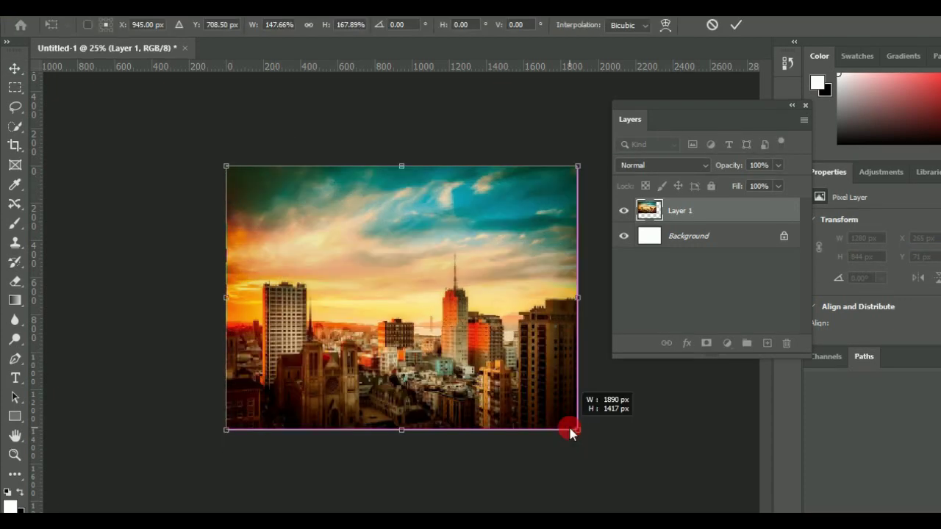
left_click(209, 153)
left_click(14, 68)
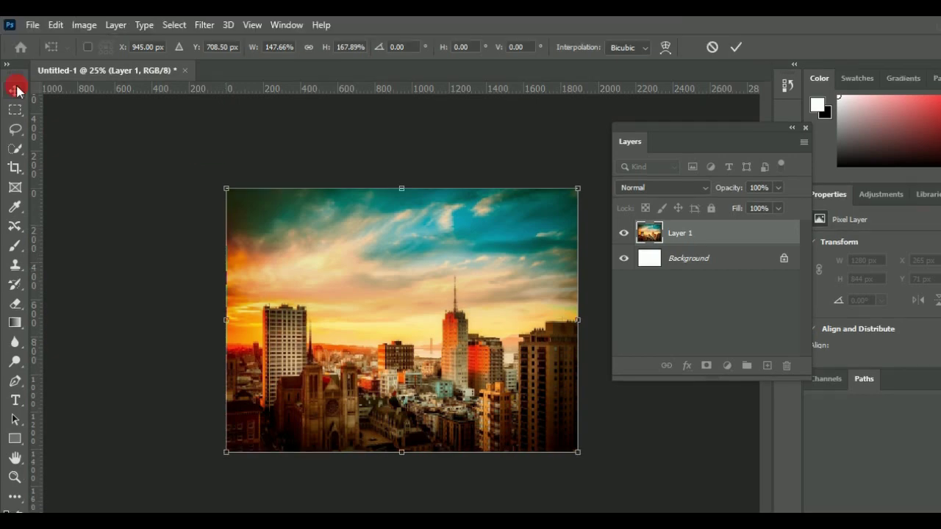
left_click(56, 25)
left_click(310, 188)
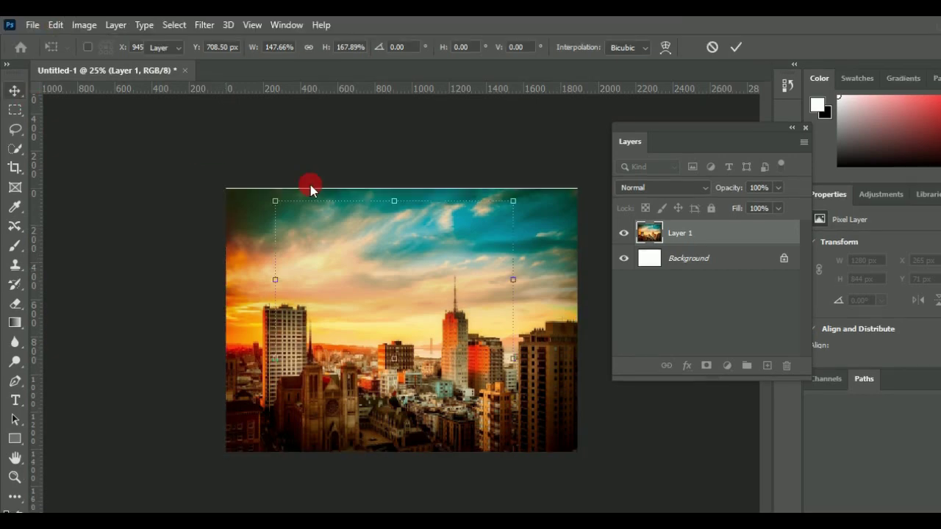
left_click(90, 72)
left_click(55, 24)
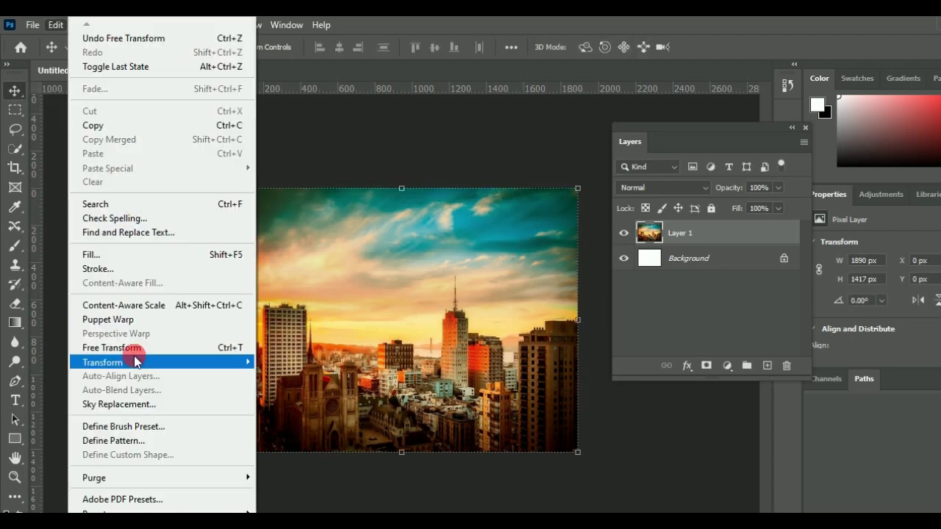
left_click(359, 298)
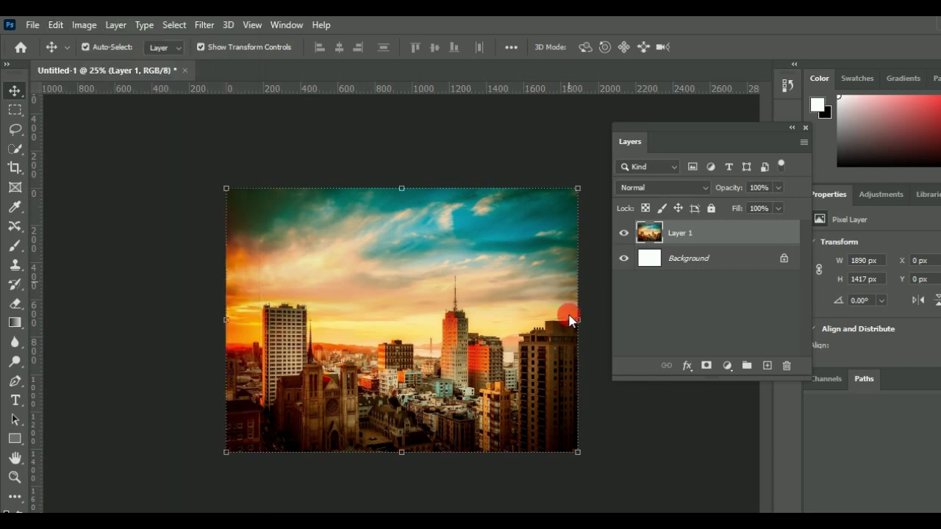
left_click(360, 340)
left_click(33, 25)
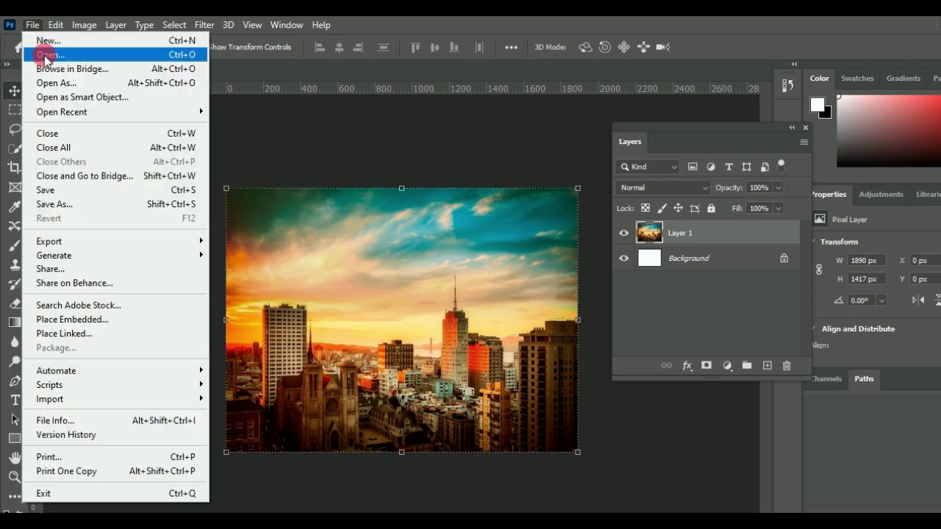
- Open Untitled-2.png from the Desktop and float it in its own window
left_click(46, 55)
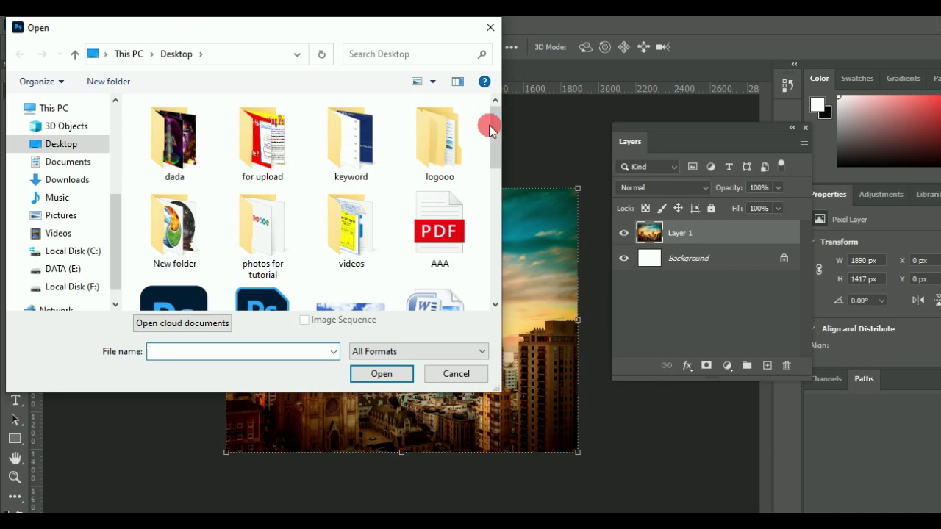
left_click_drag(491, 126, 491, 261)
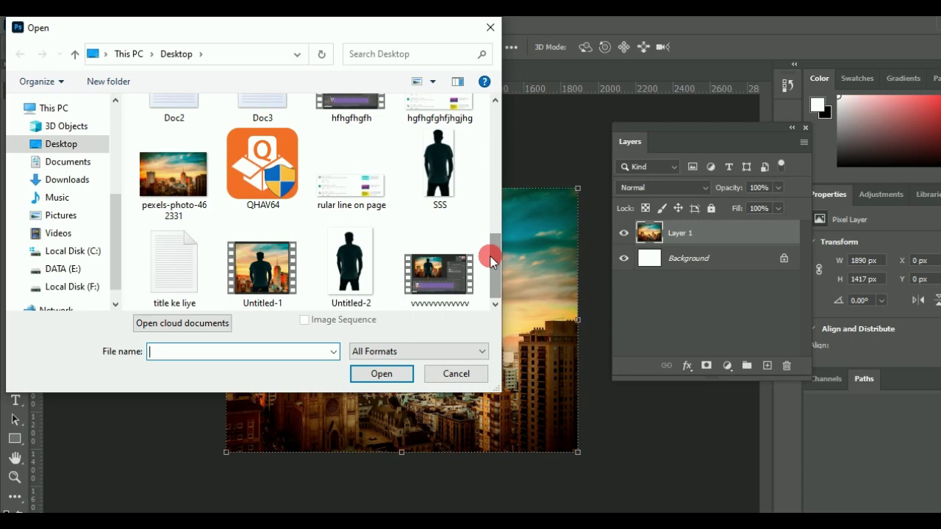
mouse_move(349, 265)
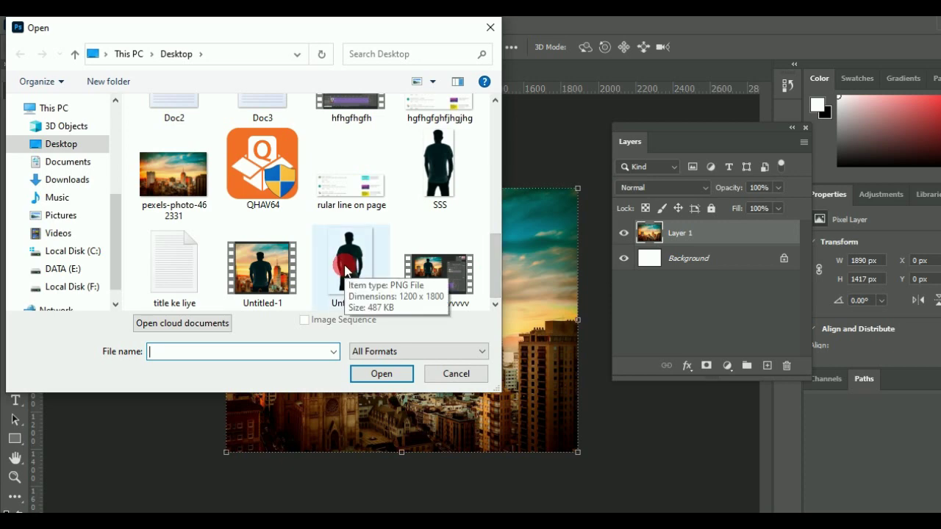
left_click(345, 266)
left_click(400, 374)
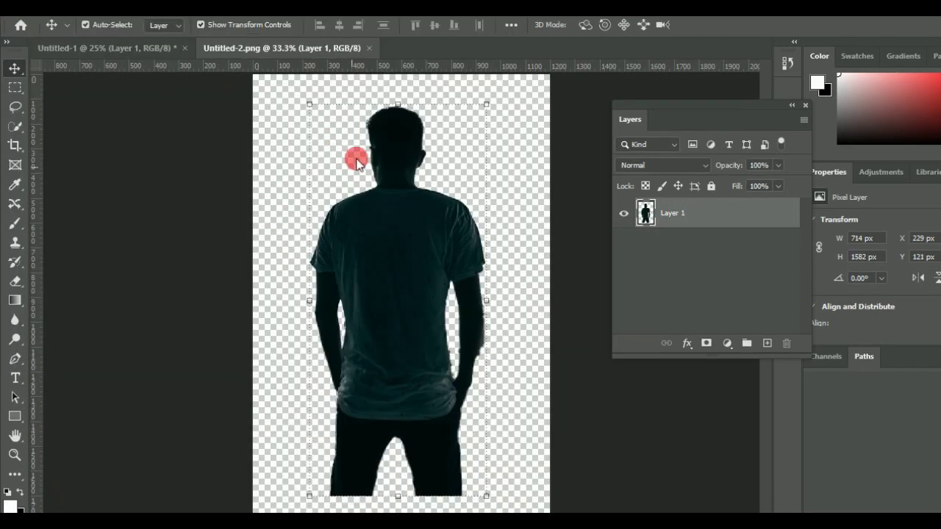
left_click(386, 151)
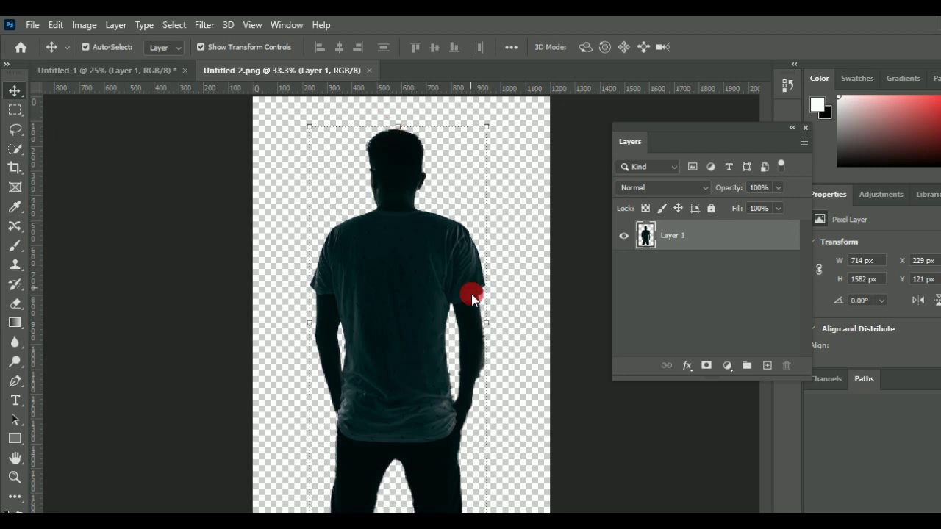
left_click(302, 144)
left_click_drag(299, 70, 259, 241)
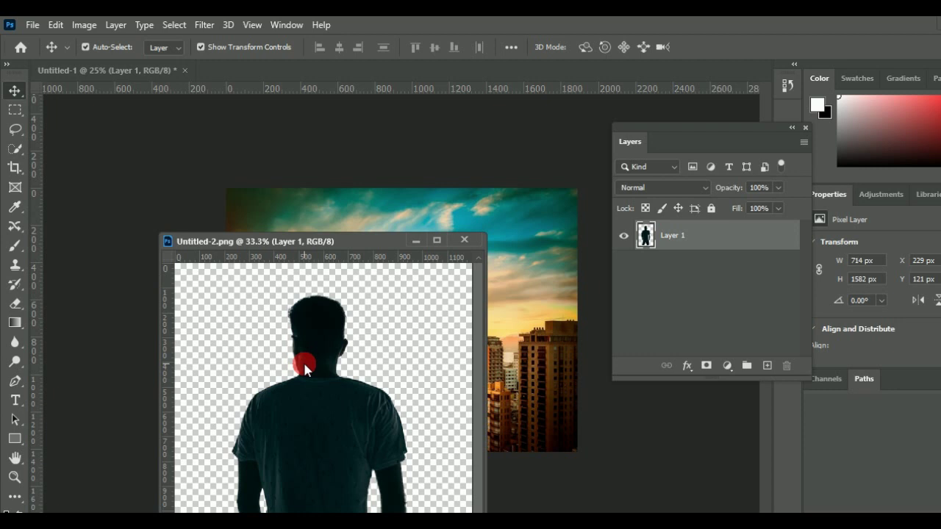
- Copy the silhouette into the city composite as Layer 2 and close Untitled-2
left_click_drag(376, 209, 375, 210)
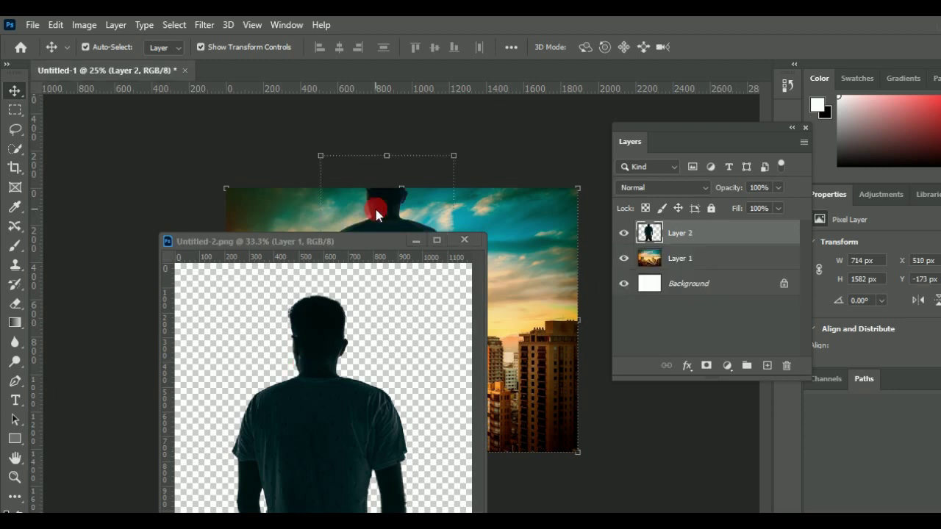
left_click(463, 241)
left_click(464, 244)
left_click(385, 263)
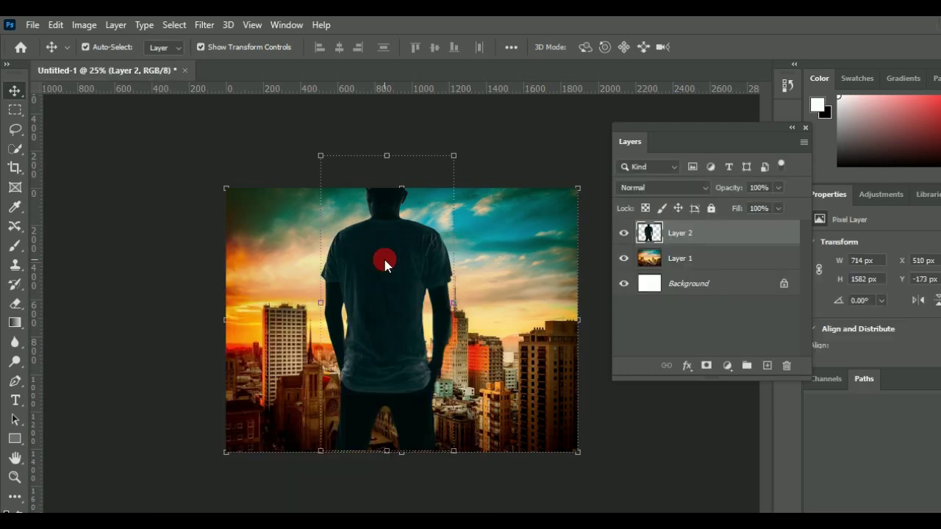
- Resize the silhouette to the frame height, centre it over the skyline, and commit
left_click(321, 156)
mouse_move(324, 159)
left_mouse_down()
mouse_move(336, 226)
mouse_move(341, 188)
left_mouse_up()
left_click_drag(397, 308, 402, 309)
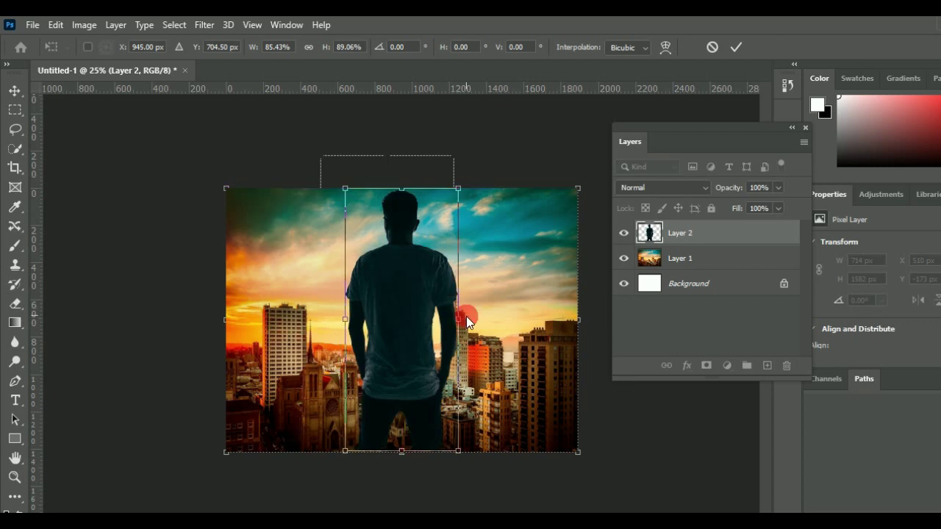
left_click_drag(466, 318, 468, 321)
left_click_drag(346, 320, 348, 324)
left_click(73, 109)
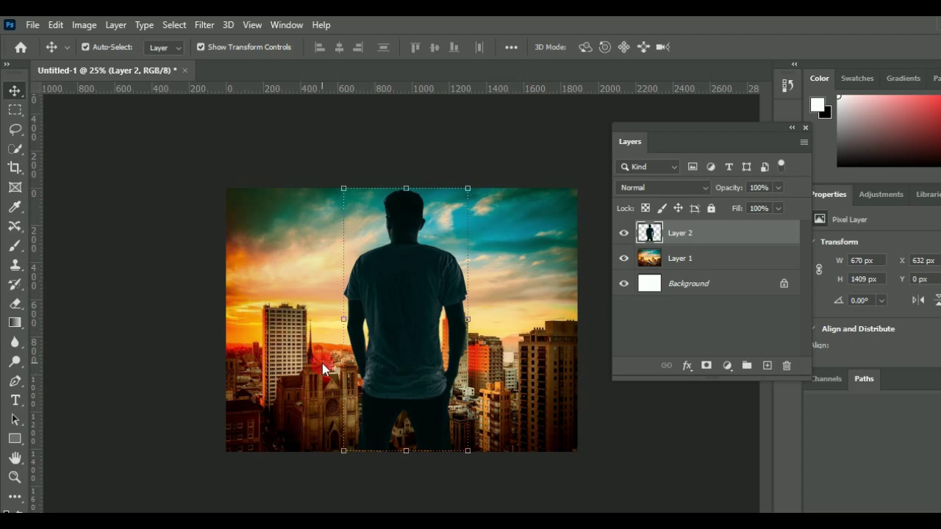
left_click(670, 280)
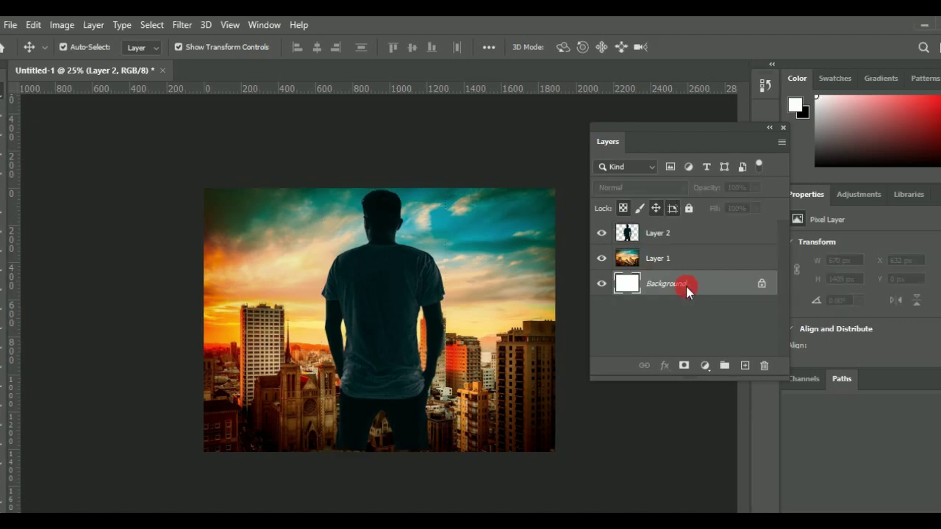
- Delete the Background layer and convert Layer 1 and Layer 2 to smart objects
mouse_move(681, 281)
left_mouse_down()
mouse_move(764, 365)
mouse_move(742, 364)
left_mouse_up()
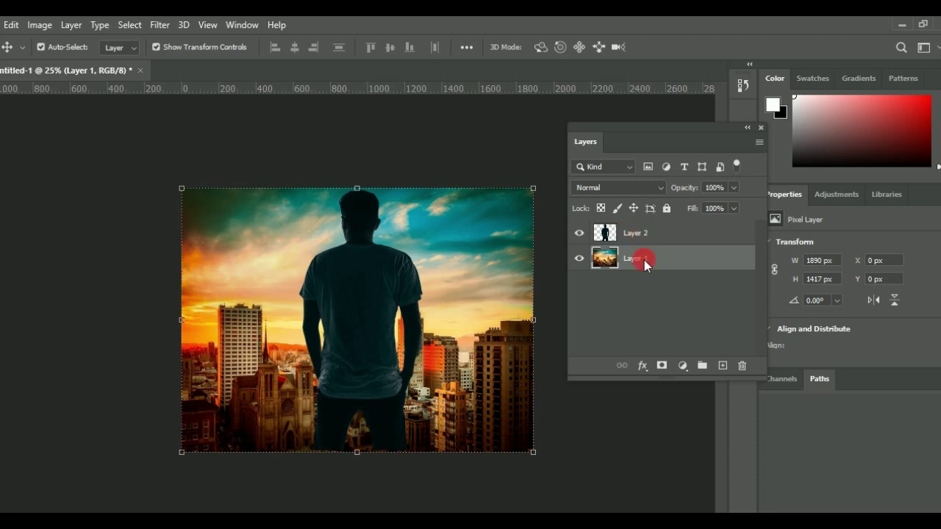
right_click(644, 260)
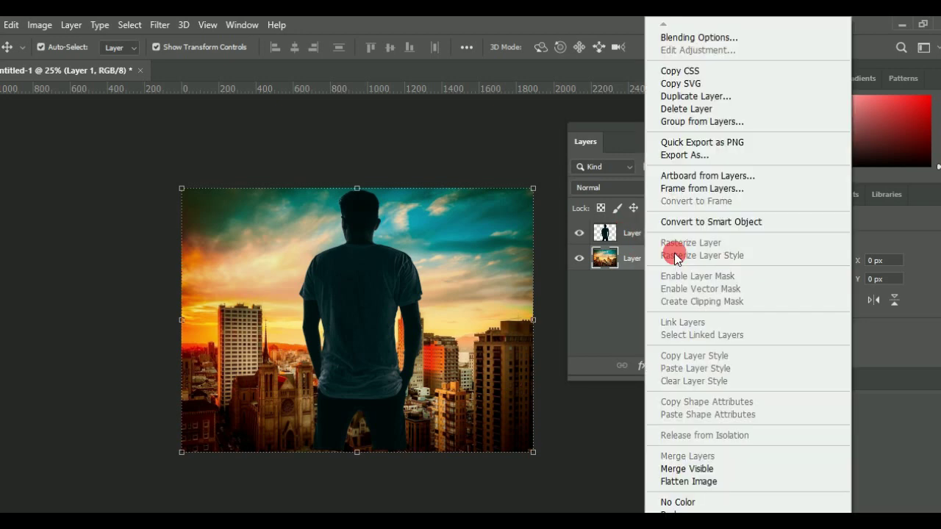
left_click(704, 221)
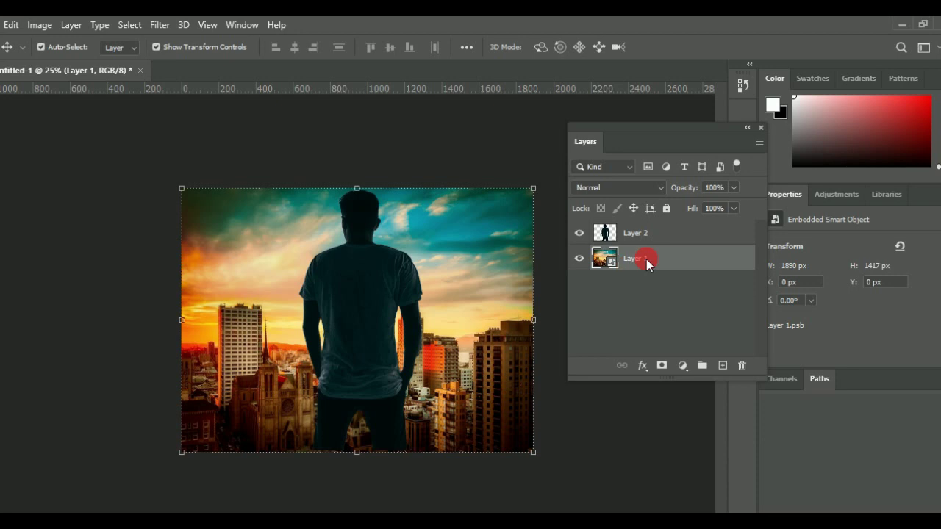
left_click(657, 236)
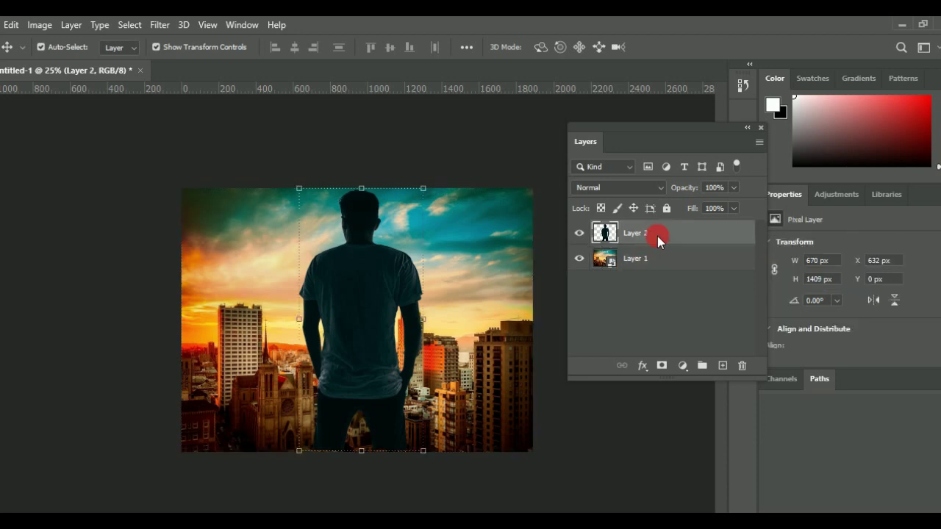
right_click(657, 236)
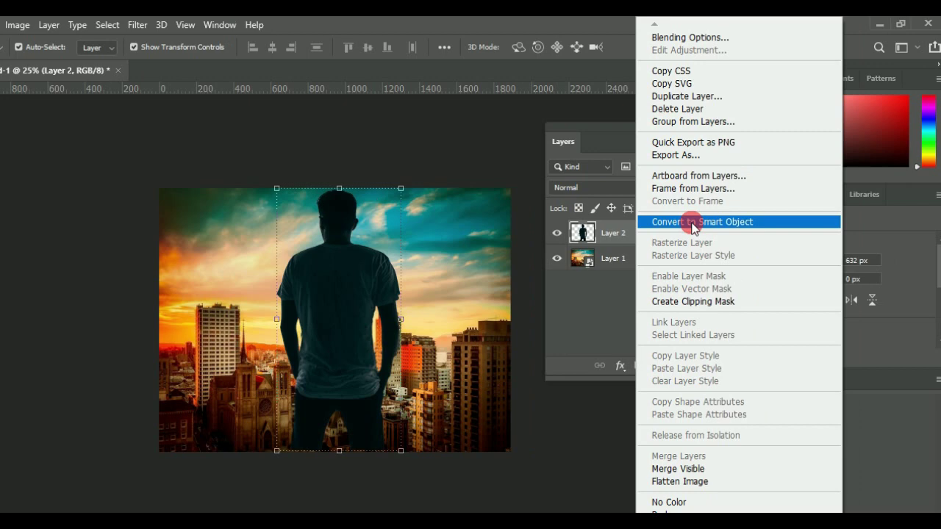
left_click(693, 223)
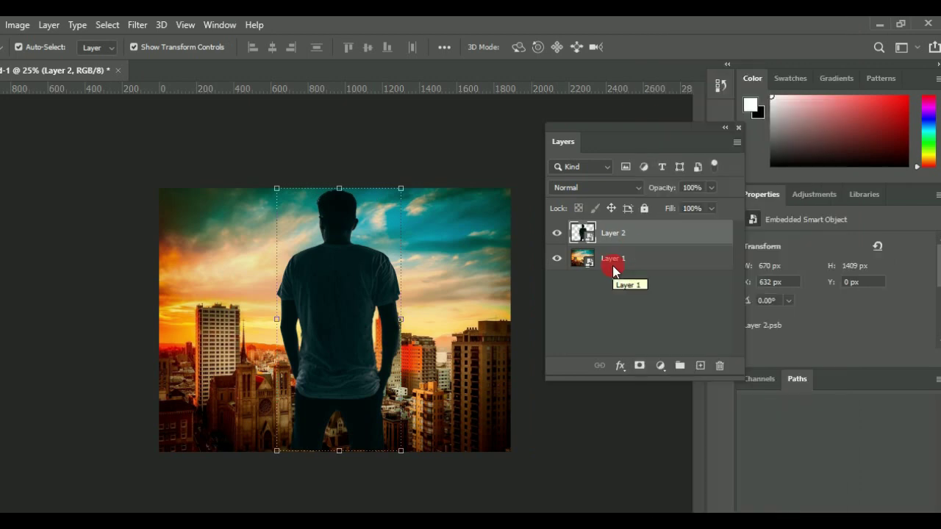
left_click_drag(572, 245, 347, 249)
left_click_drag(588, 250, 276, 318)
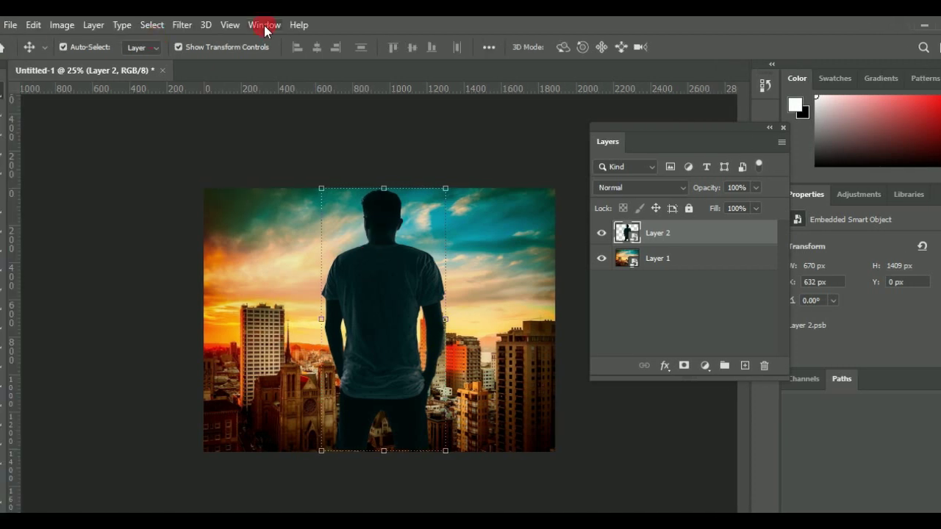
- Show the Timeline panel and create a video timeline for Layer 2 and Layer 1
left_click(264, 25)
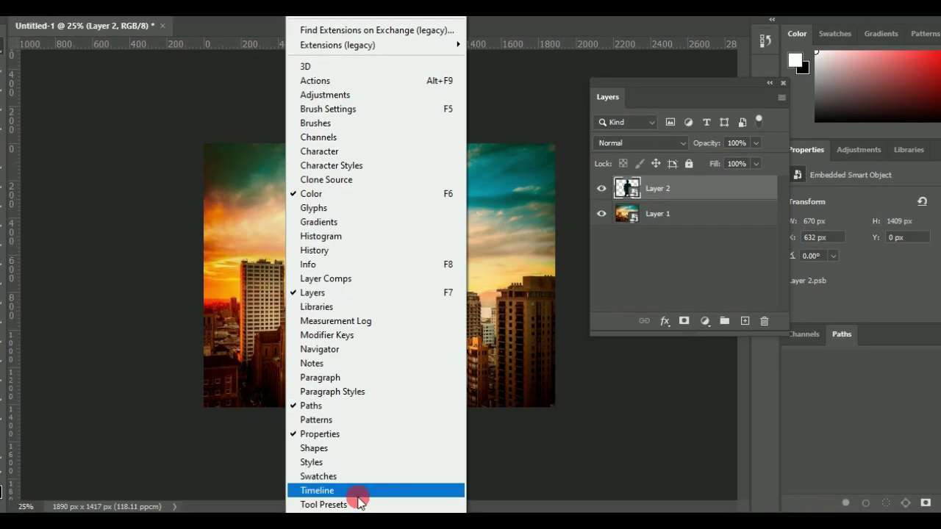
left_click(359, 498)
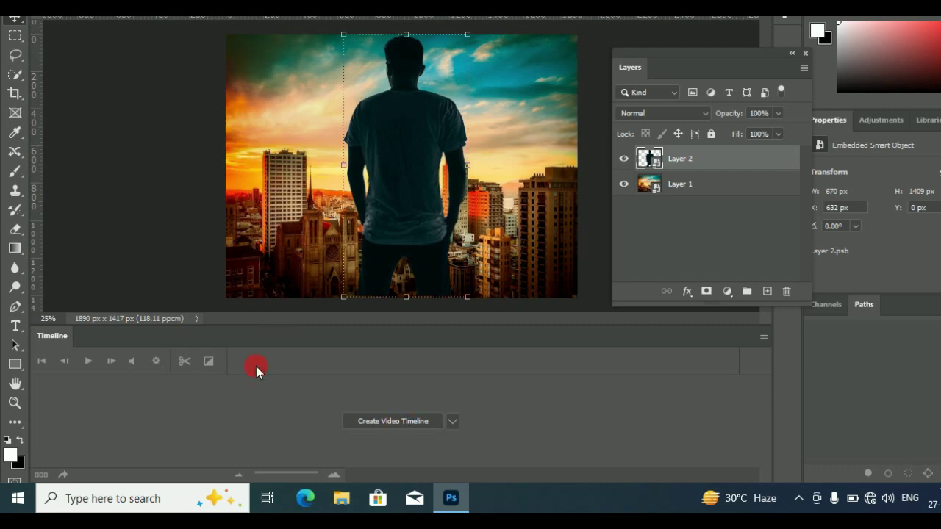
left_click(408, 424)
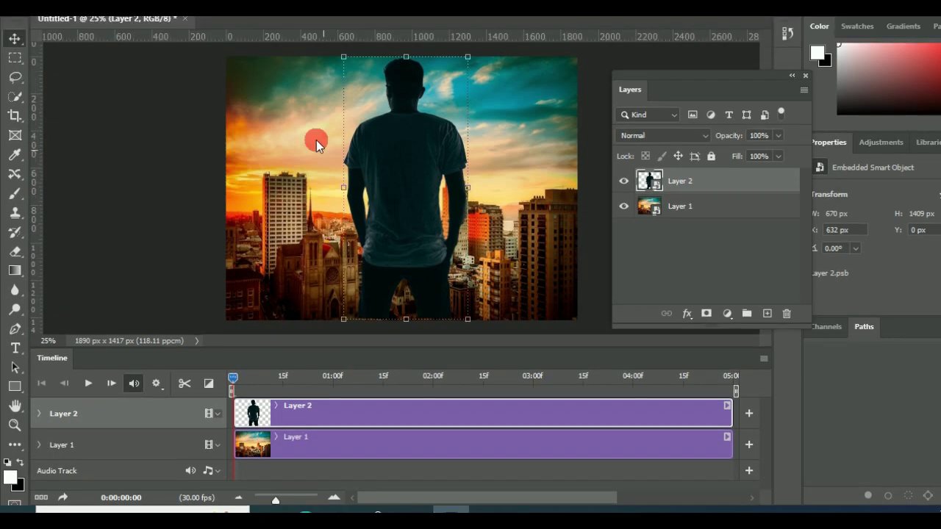
left_click(8, 347)
- Expand Layer 2 in the timeline, keyframe Transform at 0:00:00, and move to 0:00:00:14
left_click(13, 404)
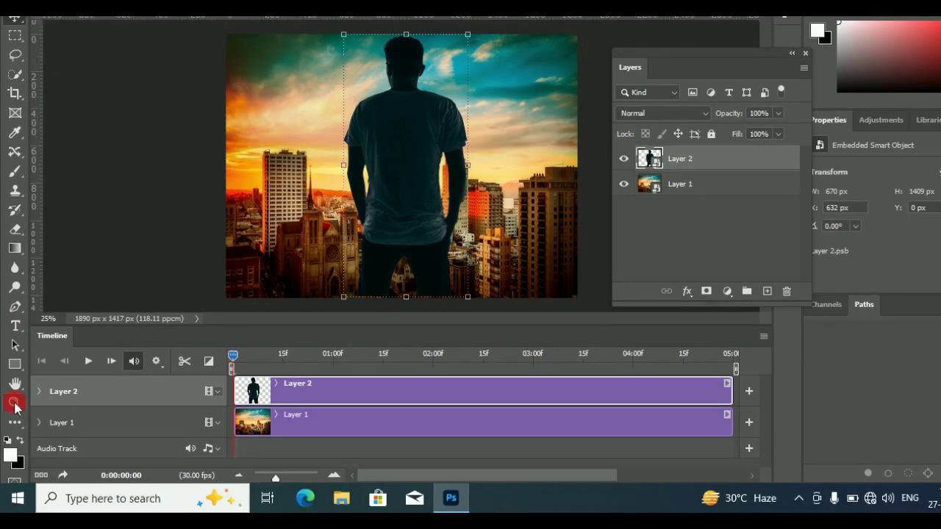
left_click(331, 323)
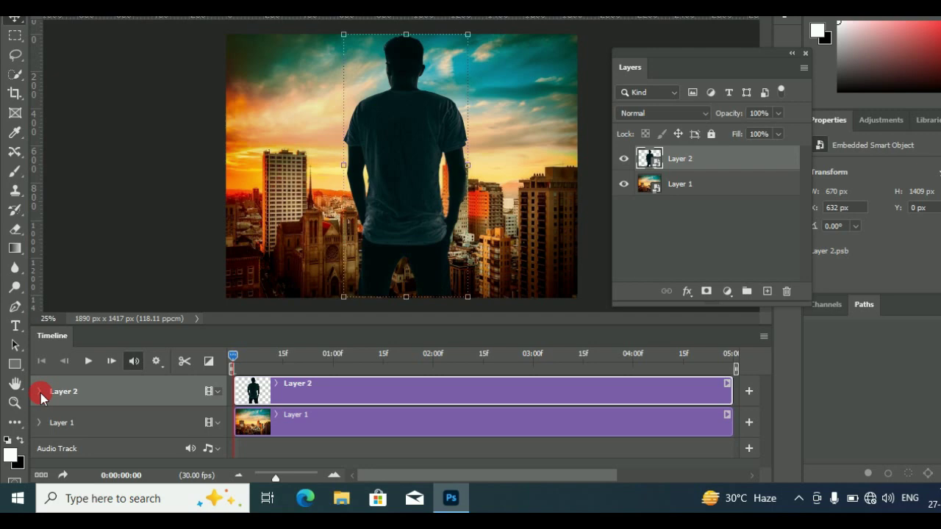
left_click(40, 391)
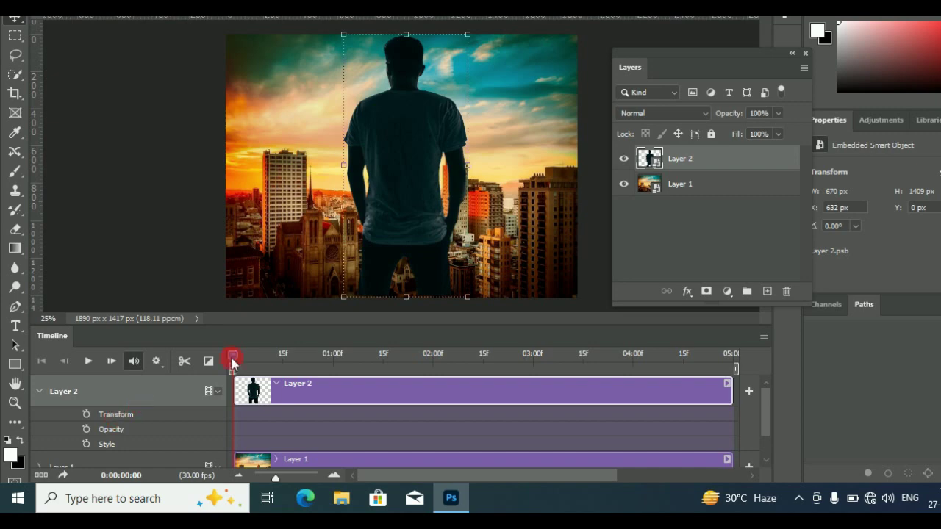
mouse_move(232, 362)
left_mouse_down()
mouse_move(283, 363)
mouse_move(232, 363)
left_mouse_up()
- Enable Transform keyframing on Layer 2 with a starting keyframe at 0:00:00:00
left_click(136, 362)
left_click(87, 415)
left_click(86, 415)
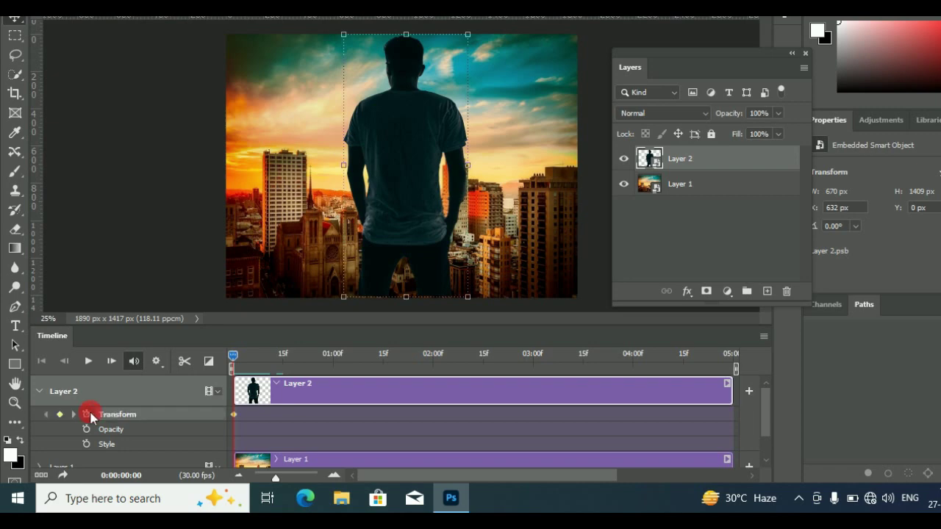
left_click(234, 416)
right_click(235, 417)
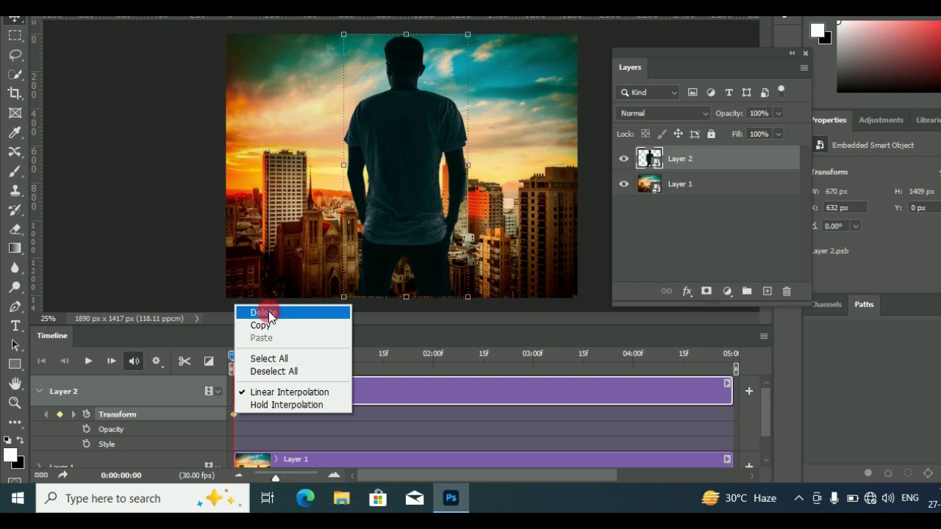
left_click(384, 319)
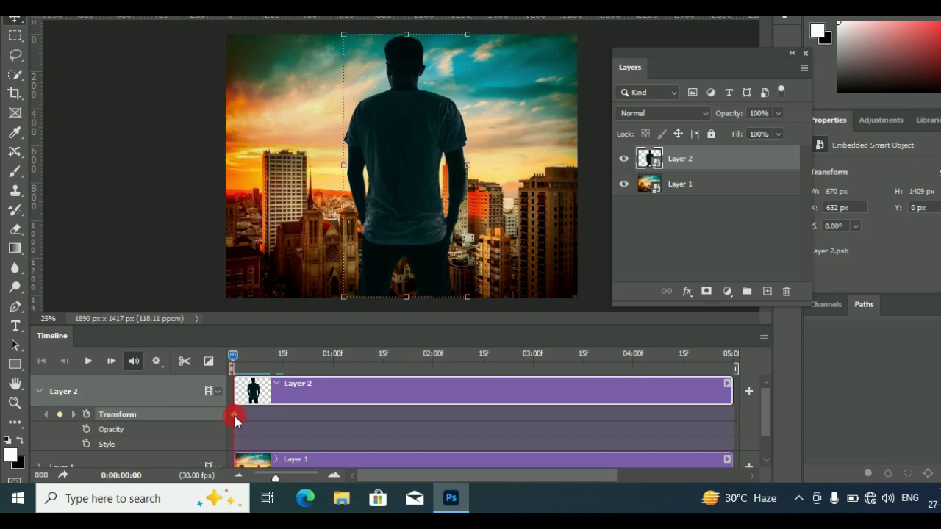
left_click(79, 415)
- Move the playhead to the end of the timeline at 0:00:04:29
left_click(230, 416)
left_click(233, 360)
left_click_drag(234, 360, 714, 367)
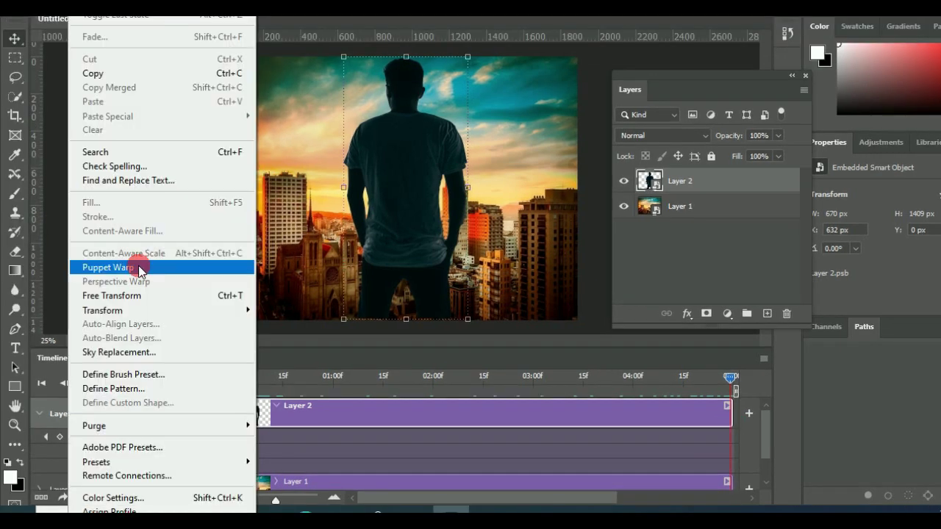
left_click(135, 295)
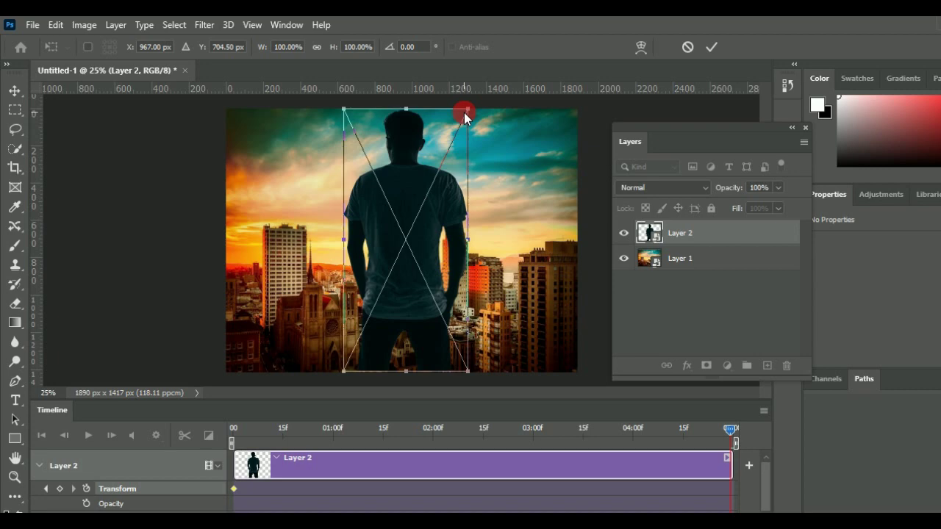
- Shrink the man's silhouette to about 47%, lower it, and commit the 0:00:04:29 keyframe
left_click_drag(466, 114, 402, 257)
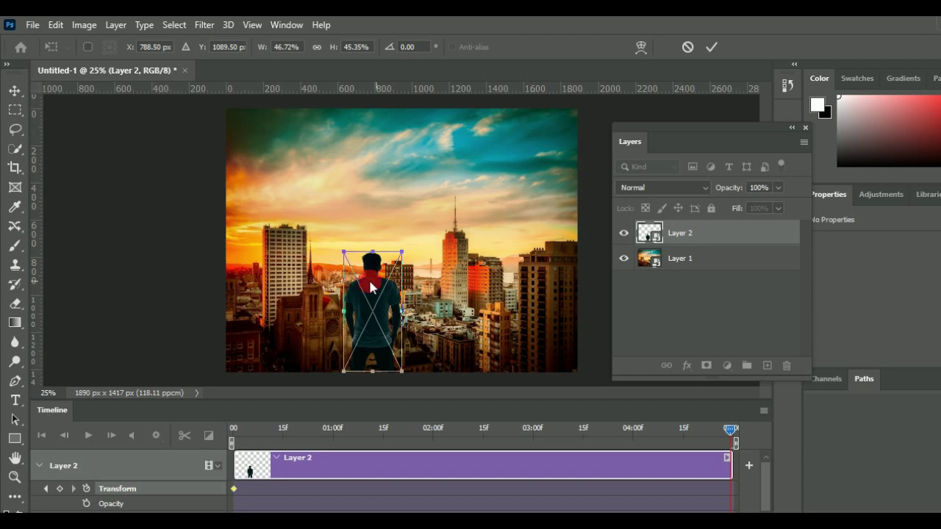
left_click(107, 140)
left_click(22, 94)
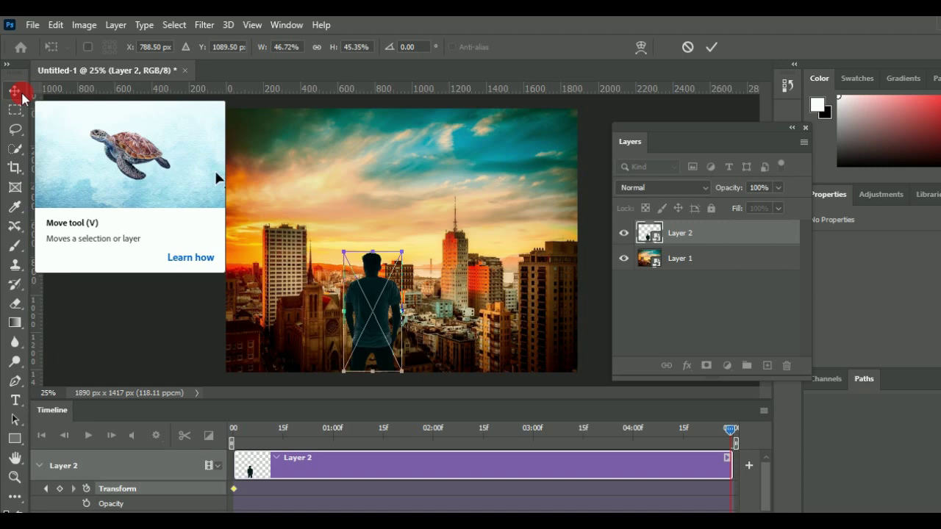
left_click(384, 300)
left_click(338, 382)
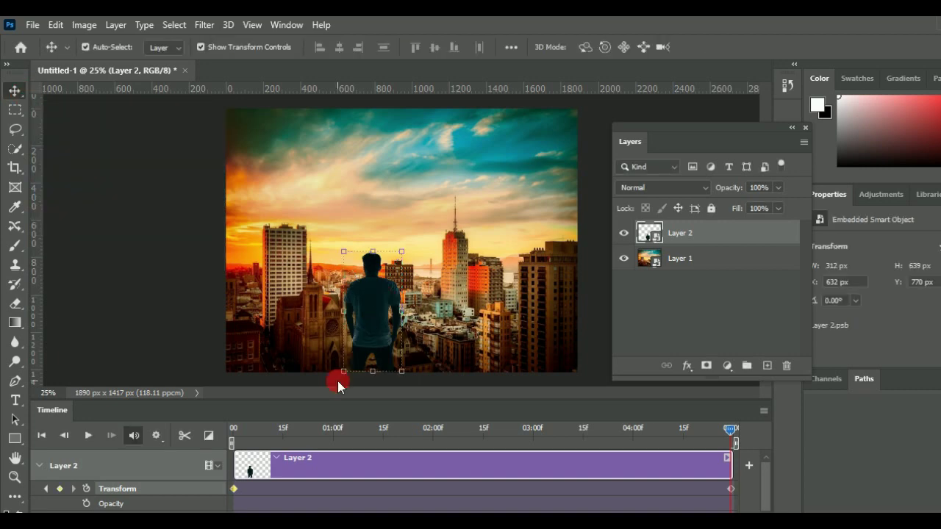
left_click(726, 428)
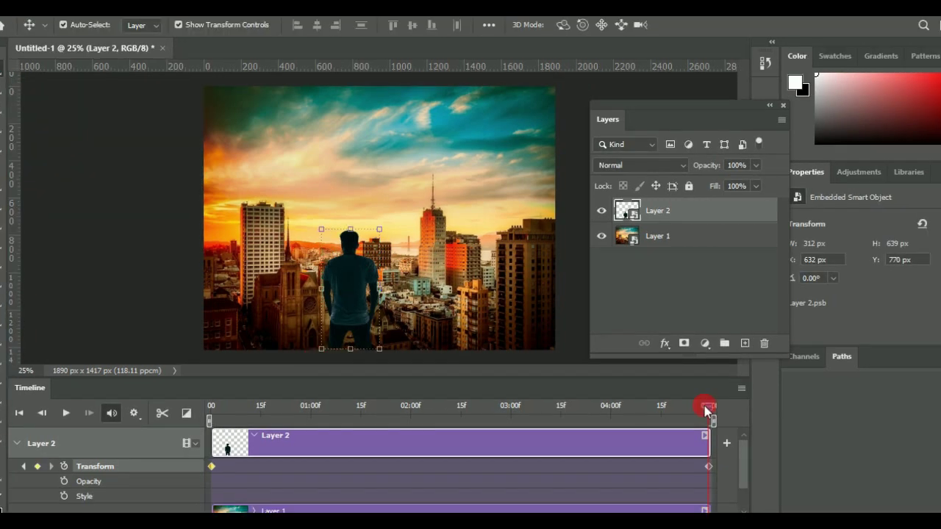
left_click_drag(705, 405, 212, 404)
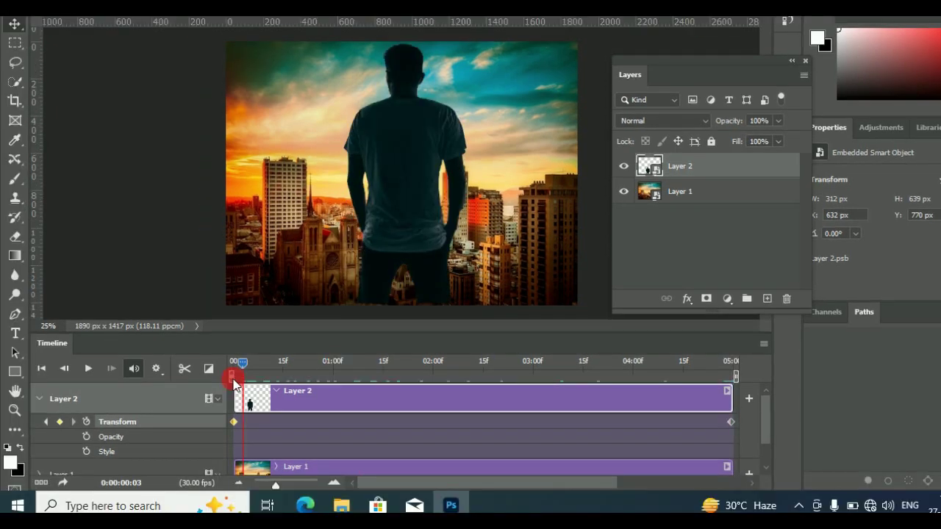
- Play the animation from the first frame, then return the playhead to the end
left_click(233, 378)
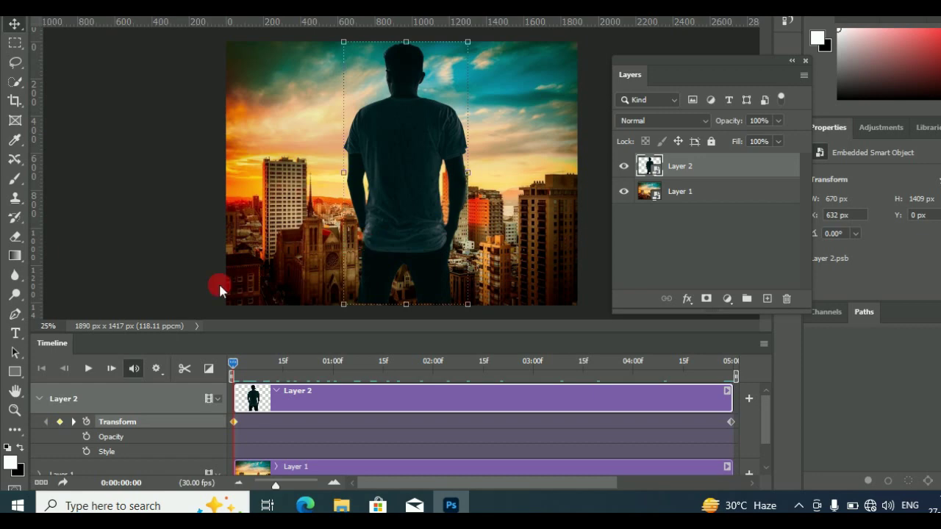
left_click(93, 372)
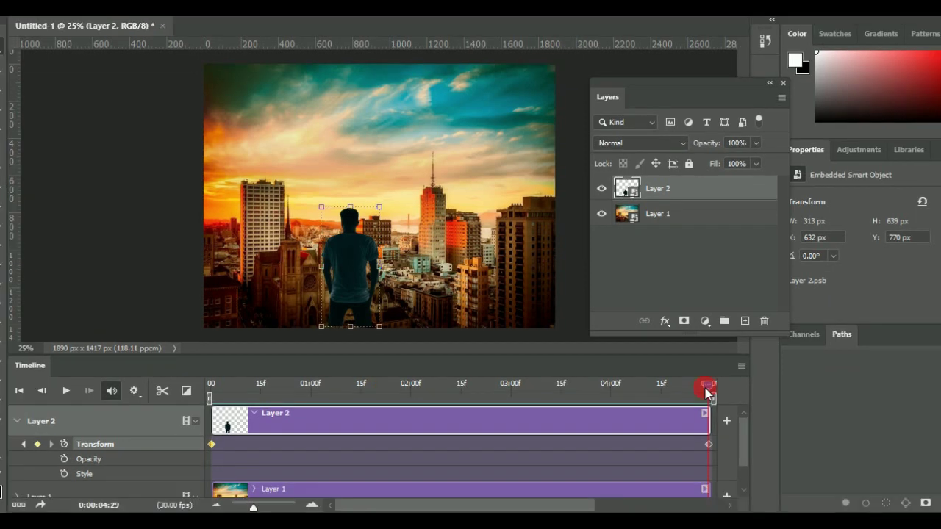
left_click(72, 420)
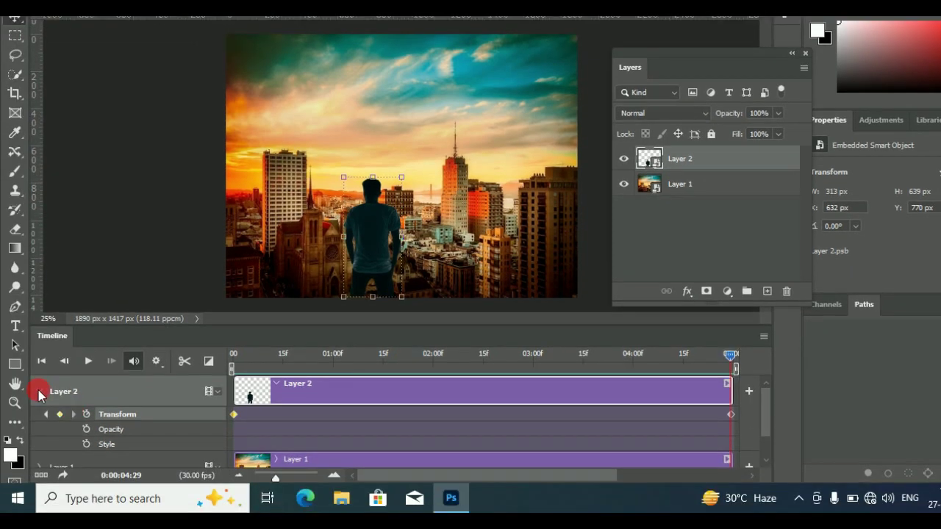
- Collapse Layer 2's track, rewind to 0:00:00:00, and expand Layer 1's animation properties
left_click(39, 393)
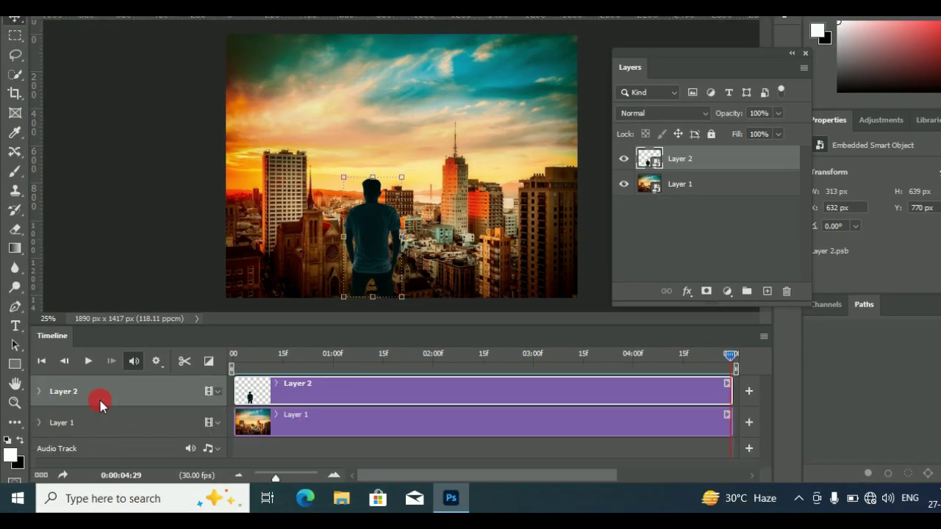
left_click(286, 381)
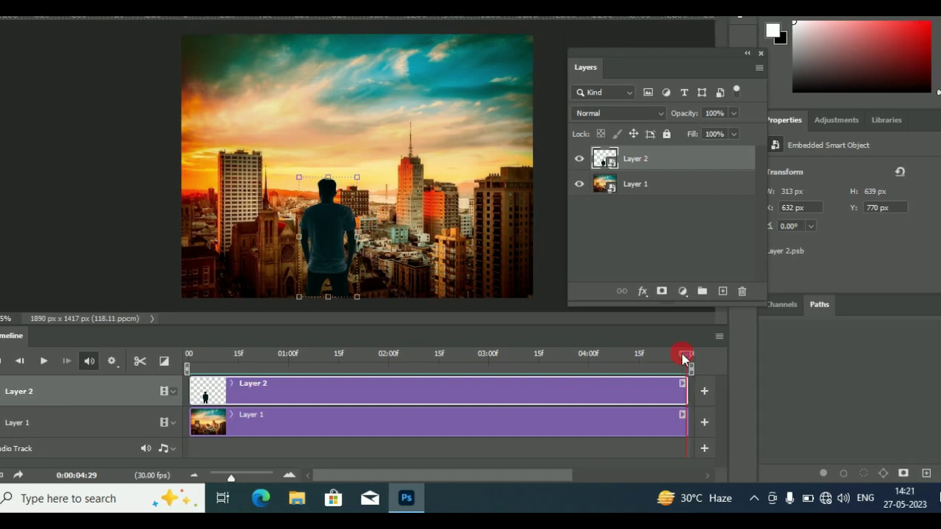
left_click_drag(681, 353, 587, 355)
left_click(42, 361)
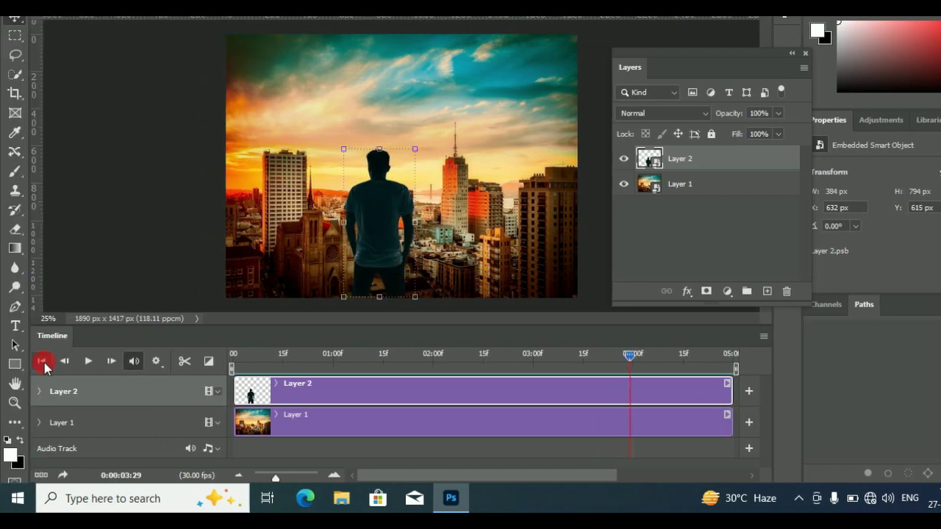
left_click(42, 361)
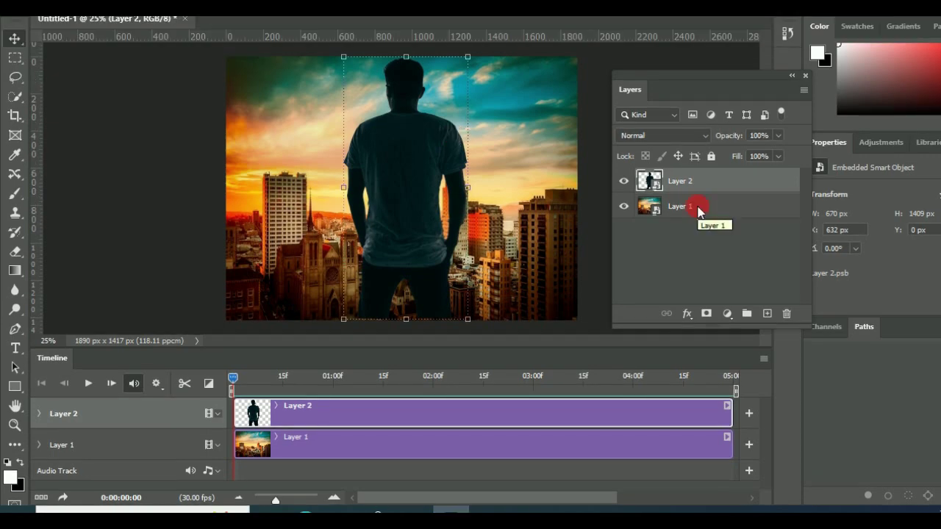
left_click(696, 208)
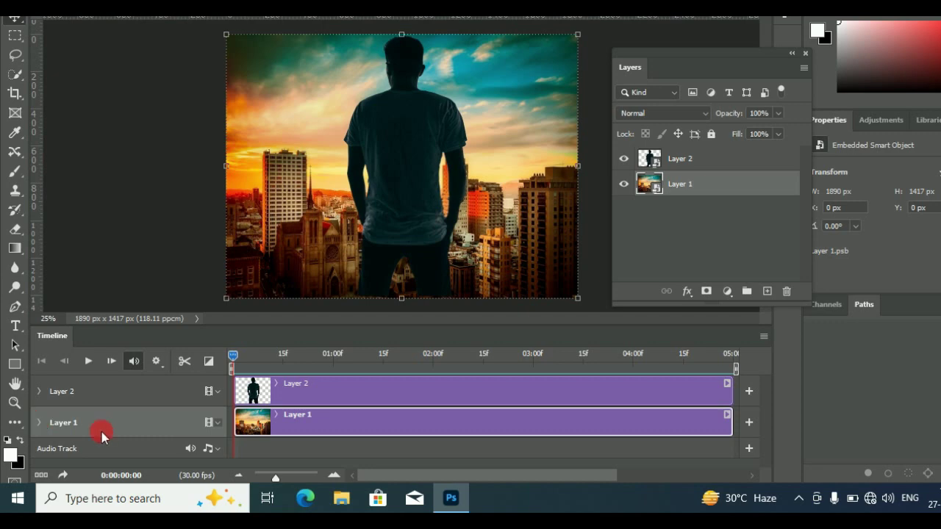
left_click(40, 424)
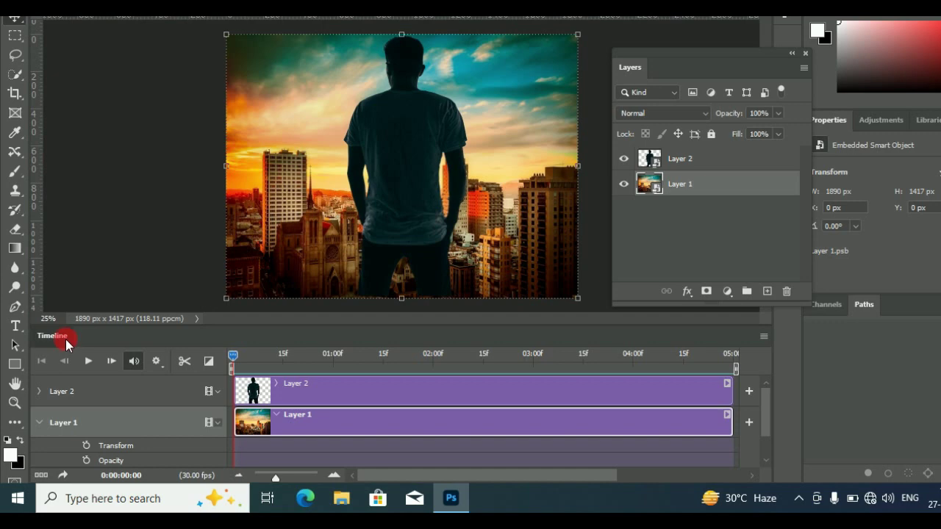
- Undock the Timeline into a wide, taller floating panel showing Layer 1's Transform, Opacity and Style
left_click_drag(67, 345, 73, 290)
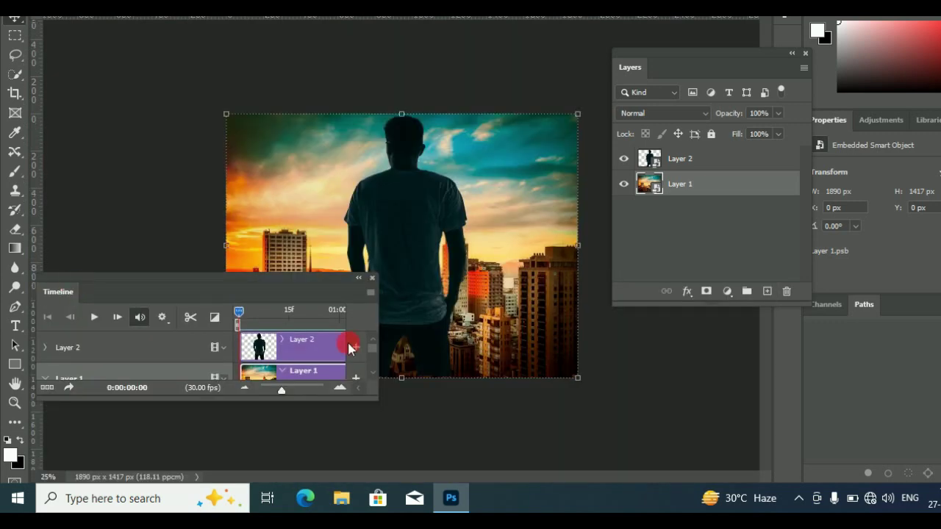
mouse_move(78, 291)
left_mouse_down()
mouse_move(81, 373)
mouse_move(68, 389)
left_mouse_up()
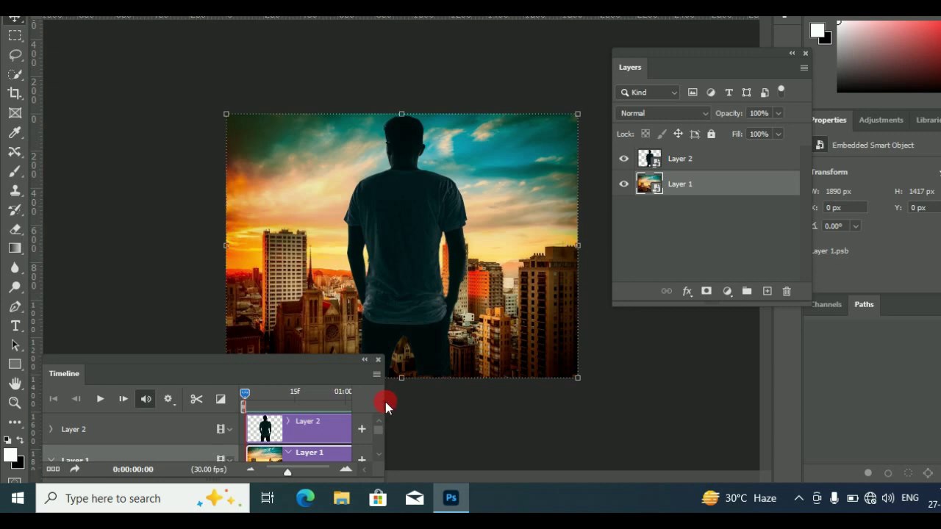
left_click_drag(385, 402, 754, 403)
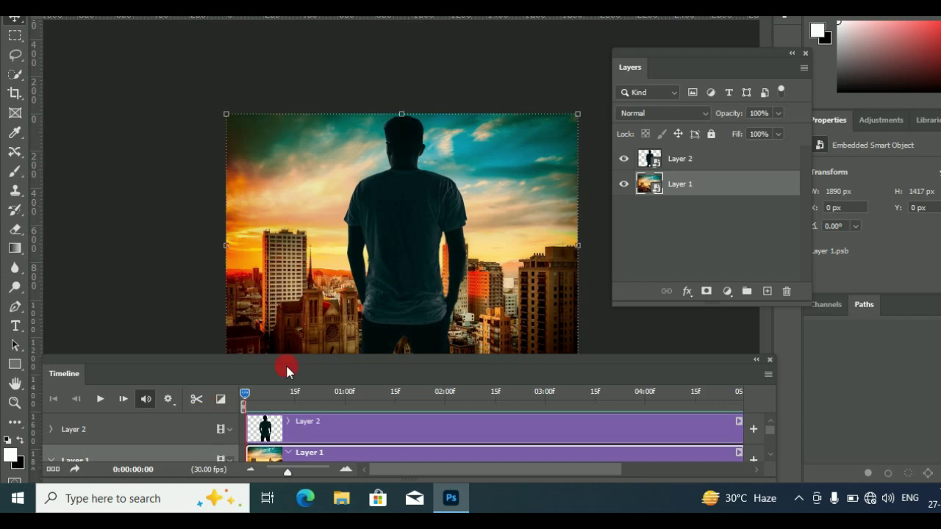
mouse_move(285, 363)
left_mouse_down()
mouse_move(285, 342)
mouse_move(326, 352)
left_mouse_up()
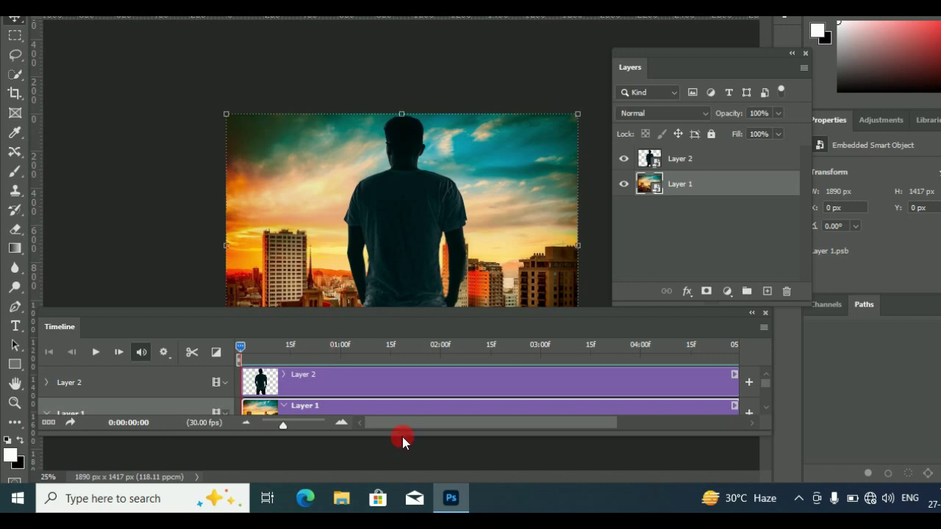
left_click_drag(403, 437, 403, 461)
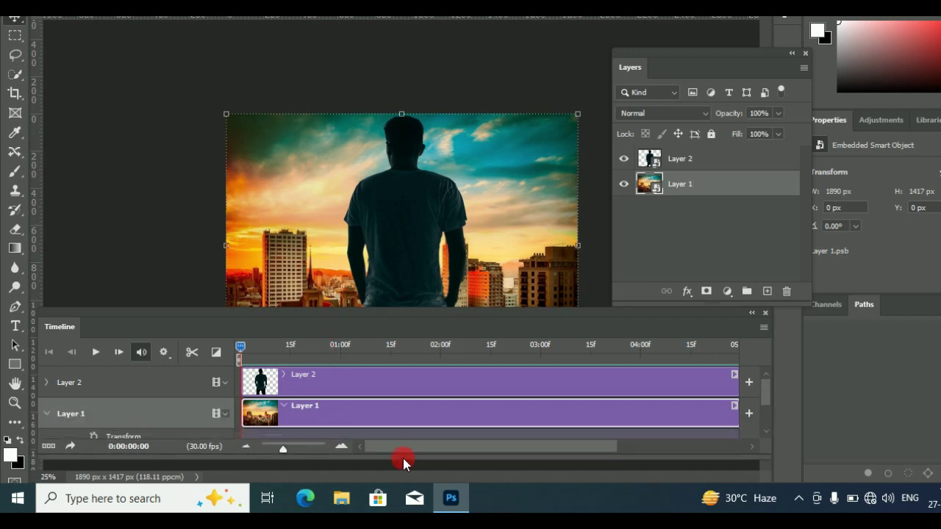
left_click(328, 405)
left_click(289, 169)
left_click(168, 400)
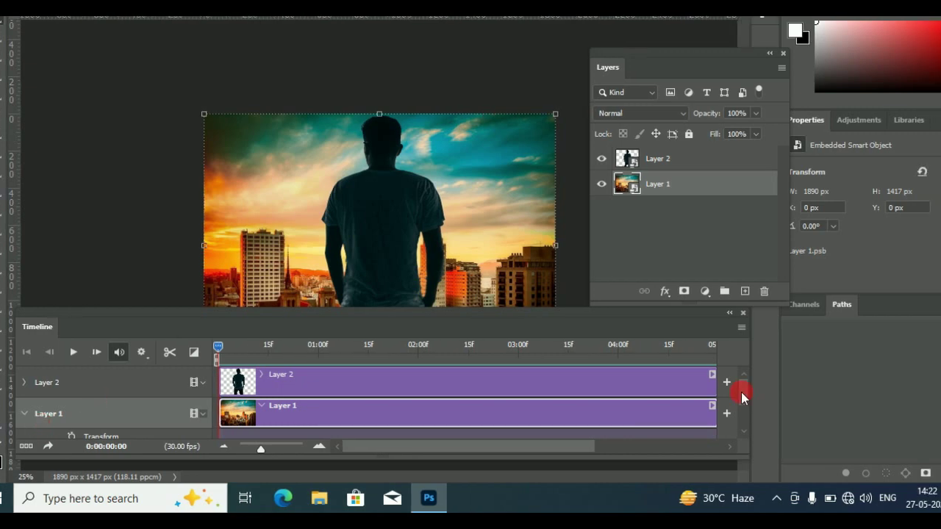
scroll(741, 397, "down", 2)
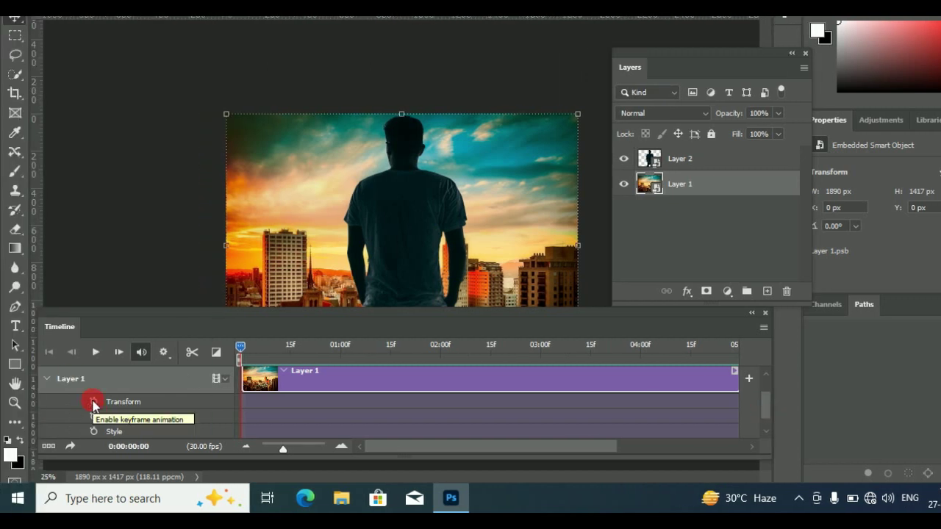
- Add Layer 1's starting Transform keyframe at 0:00:00:00 and move the playhead to 0:00:04:29
left_click(94, 402)
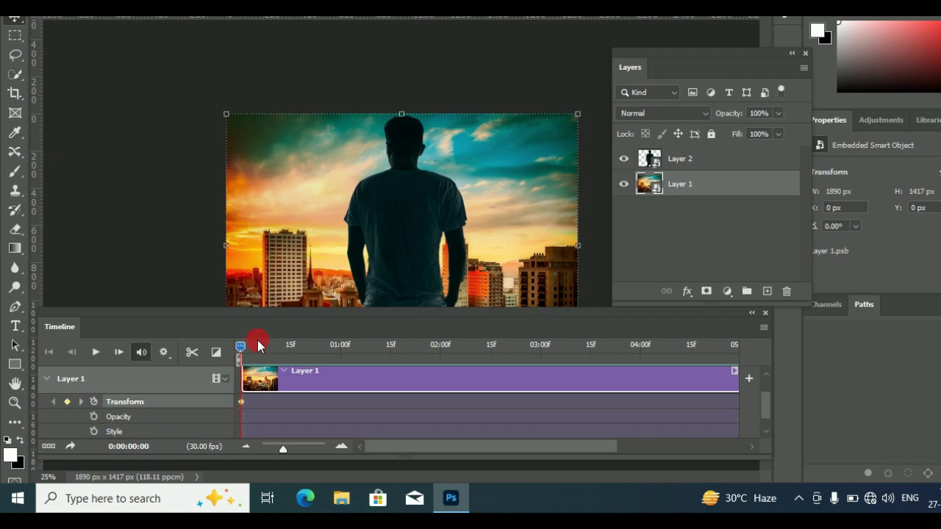
mouse_move(241, 344)
left_mouse_down()
mouse_move(443, 361)
mouse_move(736, 354)
mouse_move(695, 358)
left_mouse_up()
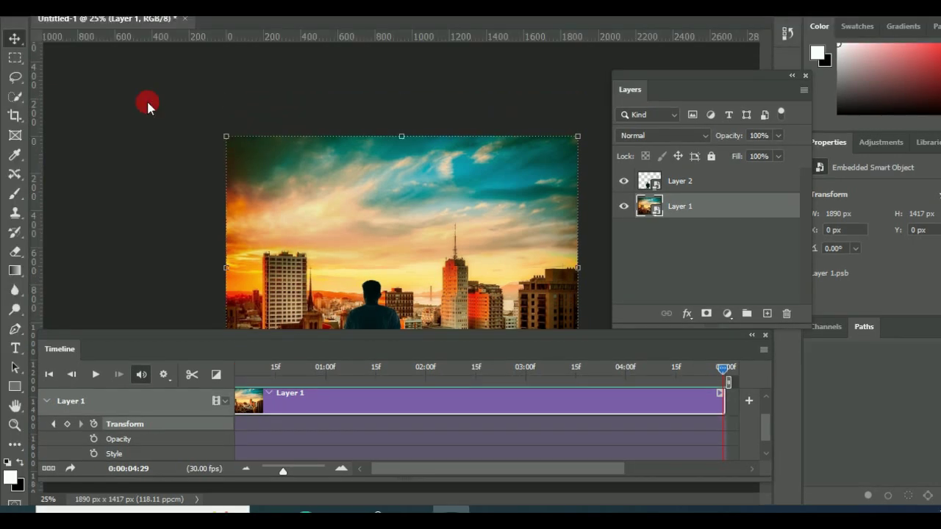
- Free Transform the city photo up to 192.2% (3632 × 2723 px) as Layer 1's end keyframe
key("alt+e")
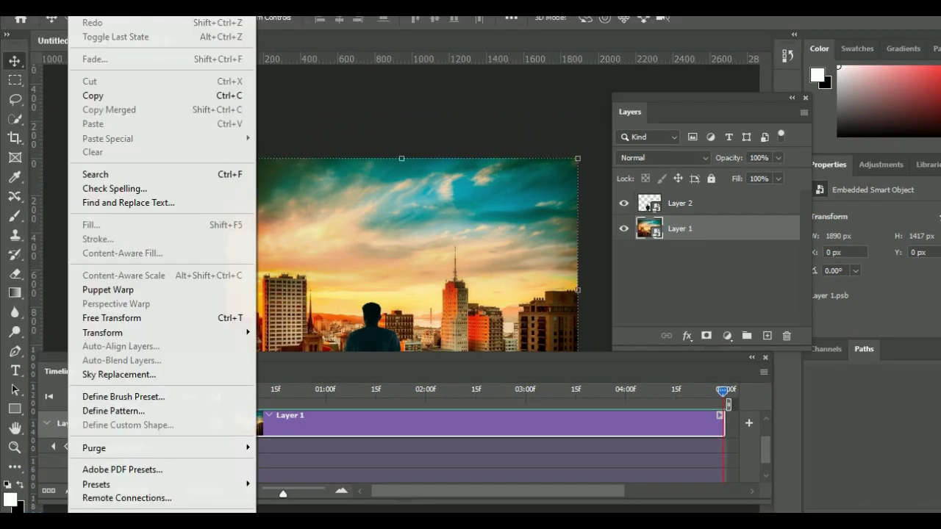
left_click(106, 315)
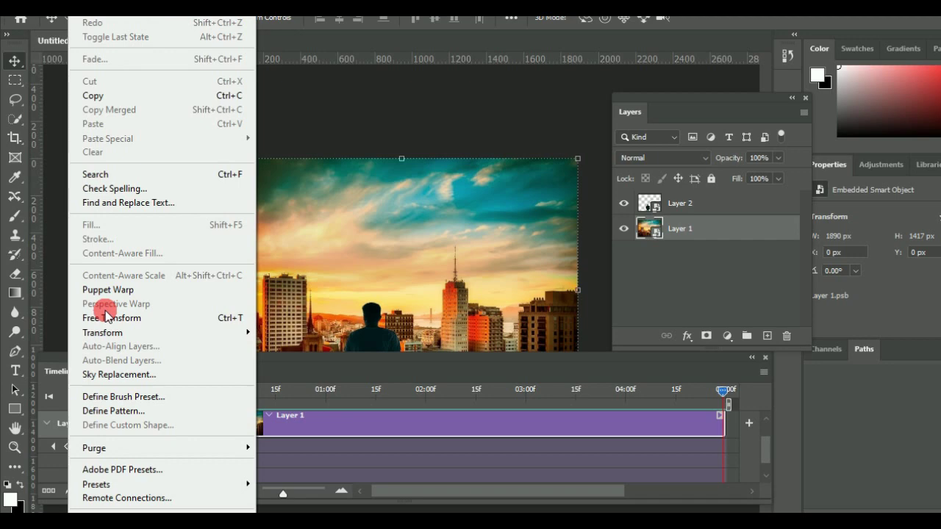
left_click(106, 316)
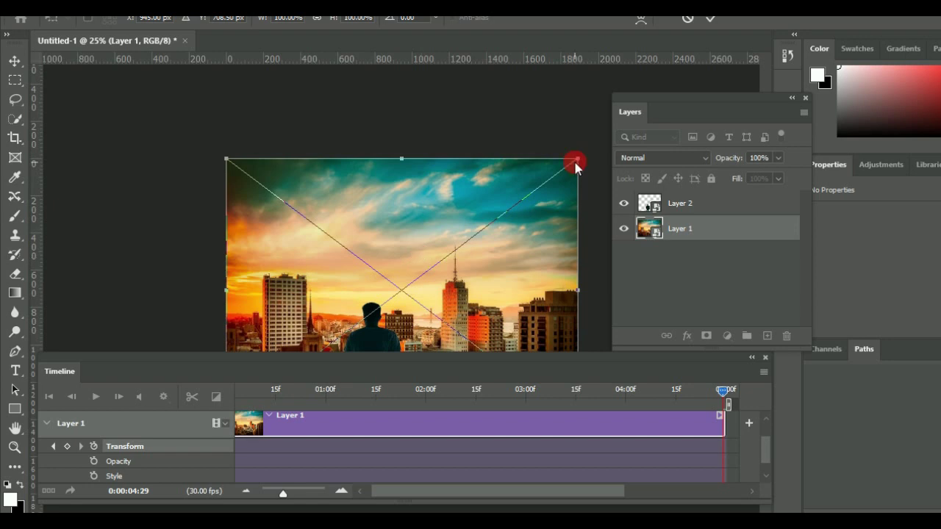
mouse_move(575, 162)
left_mouse_down()
mouse_move(647, 116)
mouse_move(704, 120)
mouse_move(741, 105)
left_mouse_up()
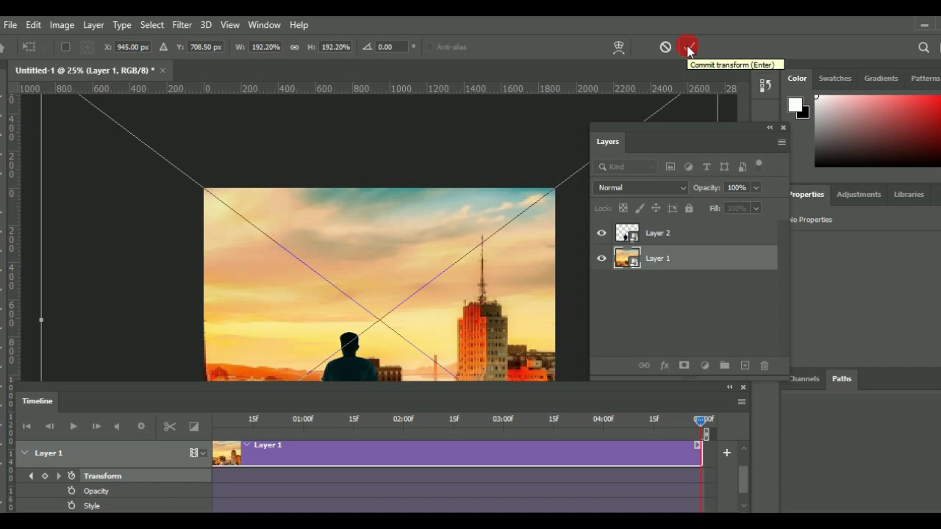
left_click(689, 47)
left_click(346, 371)
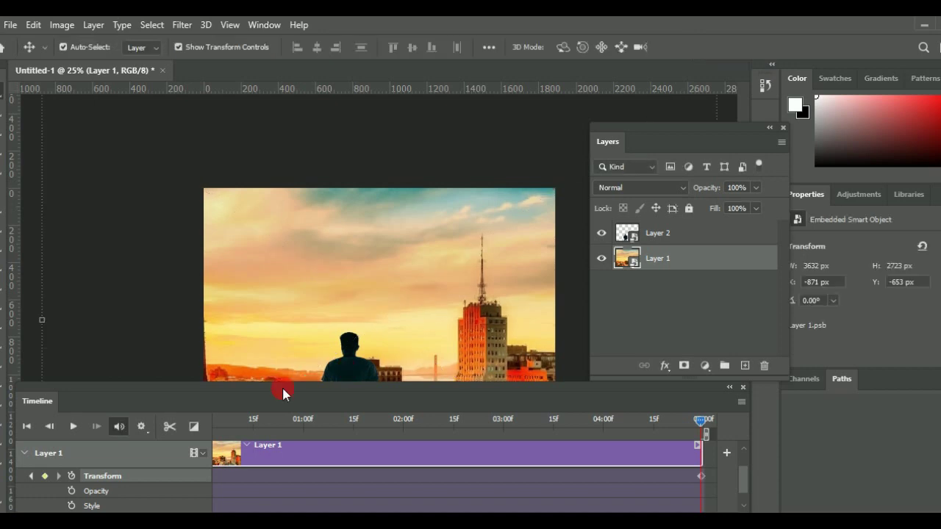
mouse_move(281, 385)
left_mouse_down()
mouse_move(291, 422)
mouse_move(293, 389)
left_mouse_up()
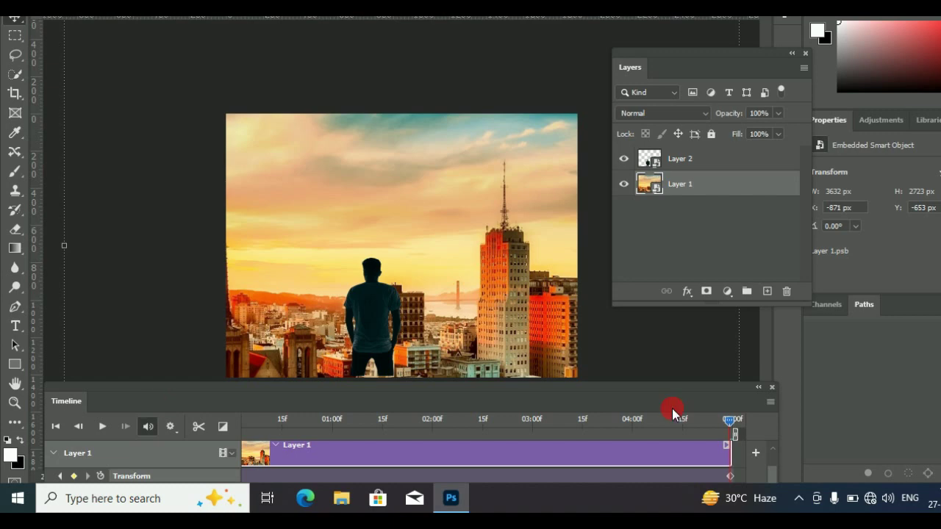
- Rewind to the first frame and play the shrinking-man, zooming-city preview twice
left_click(602, 419)
left_click_drag(380, 413, 237, 419)
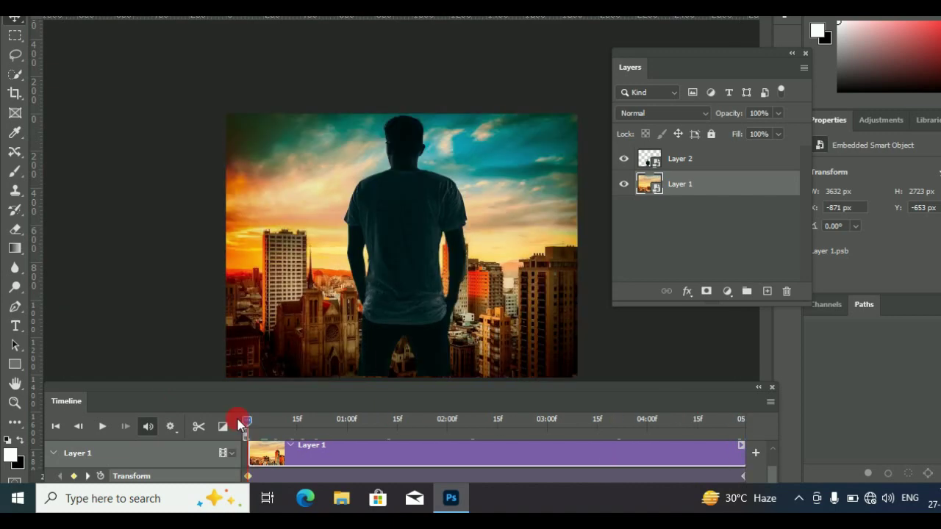
left_click(377, 171)
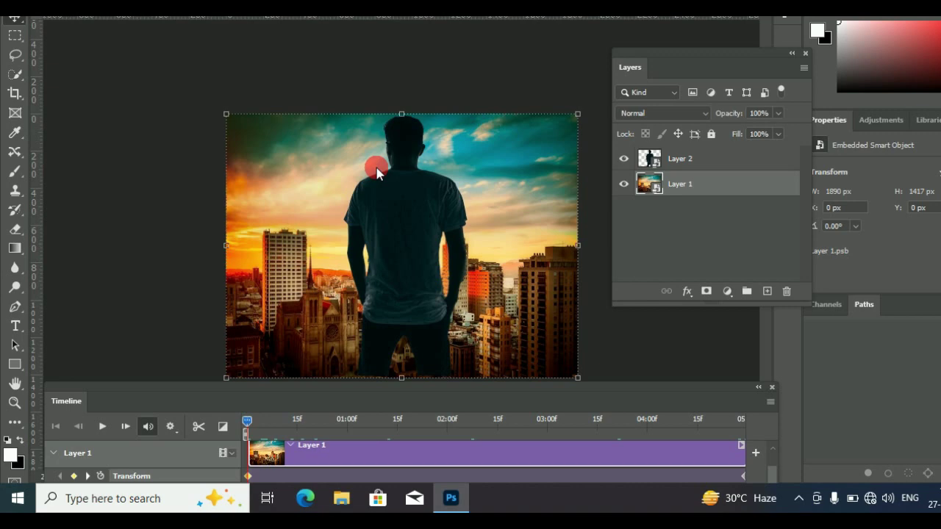
left_click(402, 268)
left_click(101, 433)
left_click(103, 426)
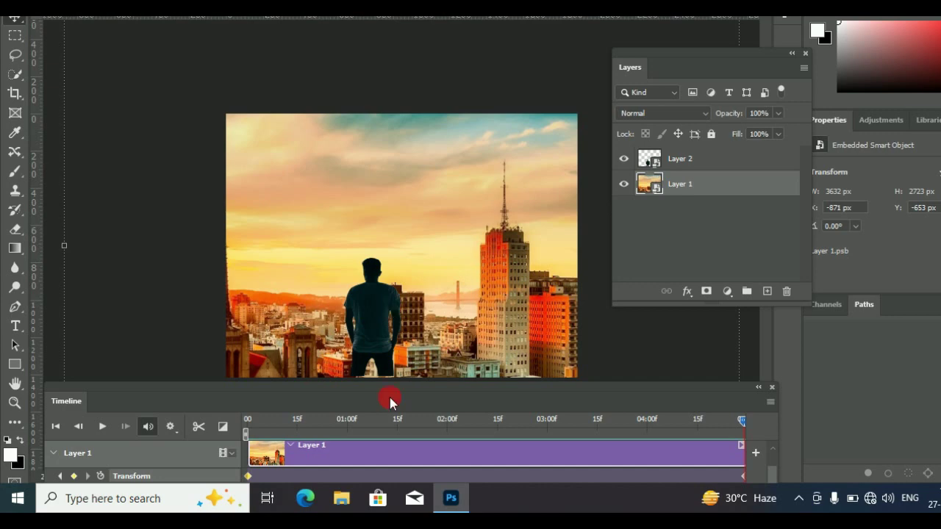
key("ctrl+t")
key("Home")
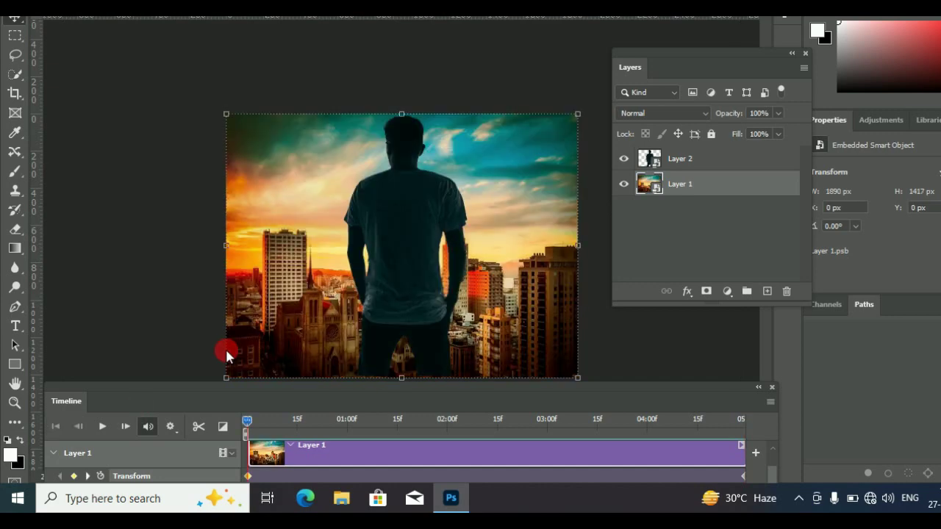
left_click(101, 427)
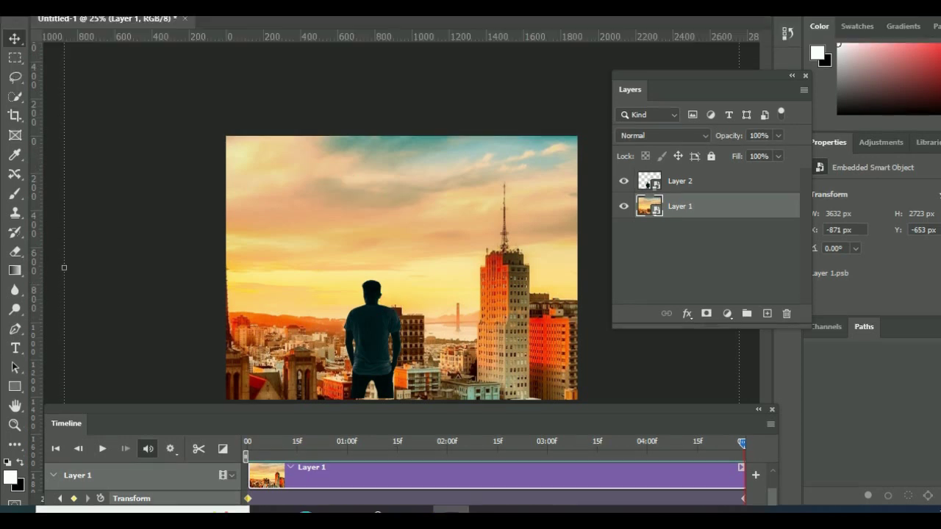
left_click(15, 6)
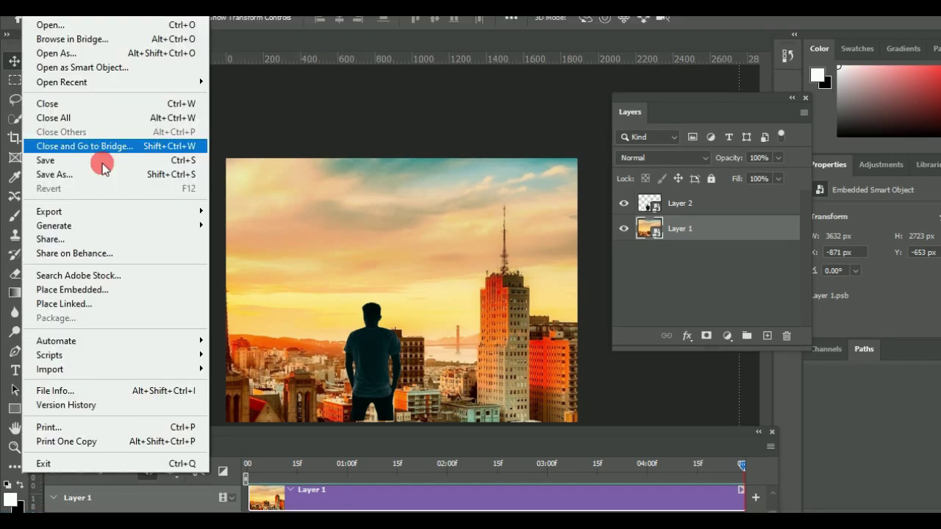
mouse_move(50, 167)
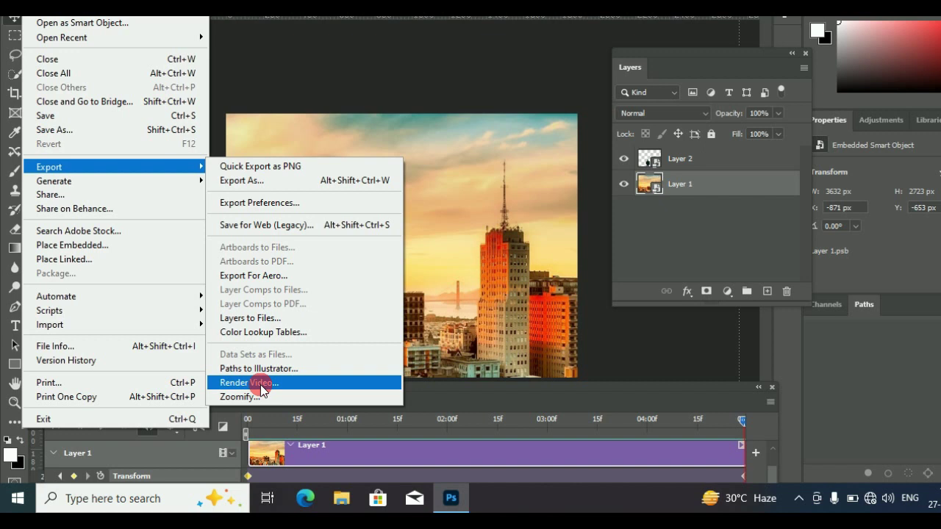
- Open Render Video and name the H.264 output 'moving photos'
left_click(262, 384)
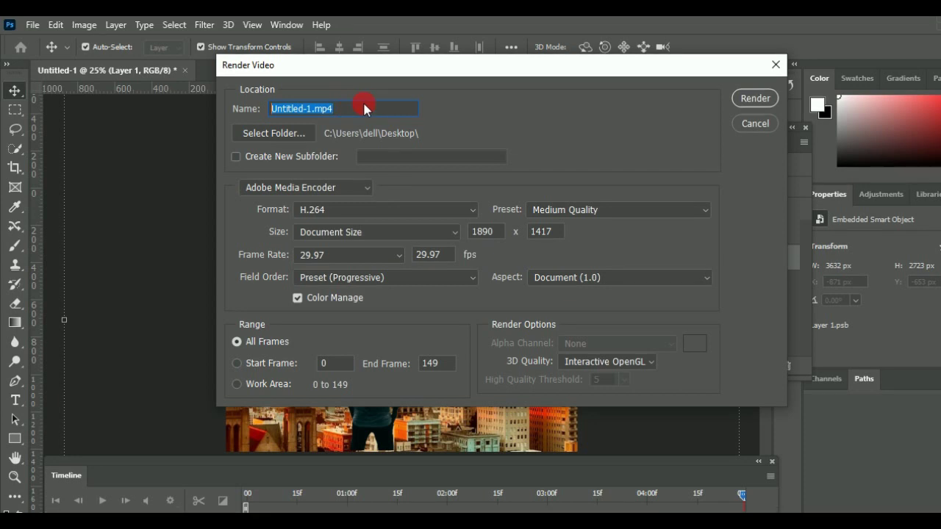
type("m")
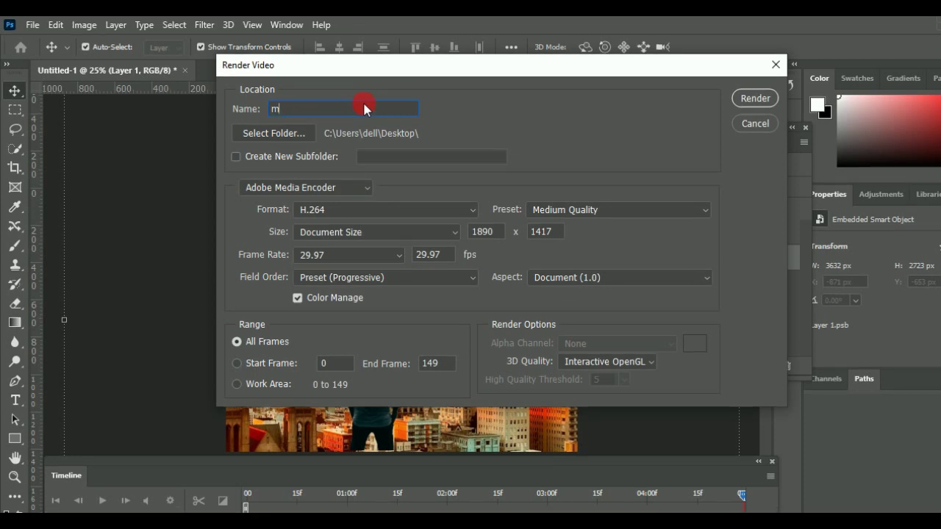
type("oving ")
type("photos")
left_click(286, 143)
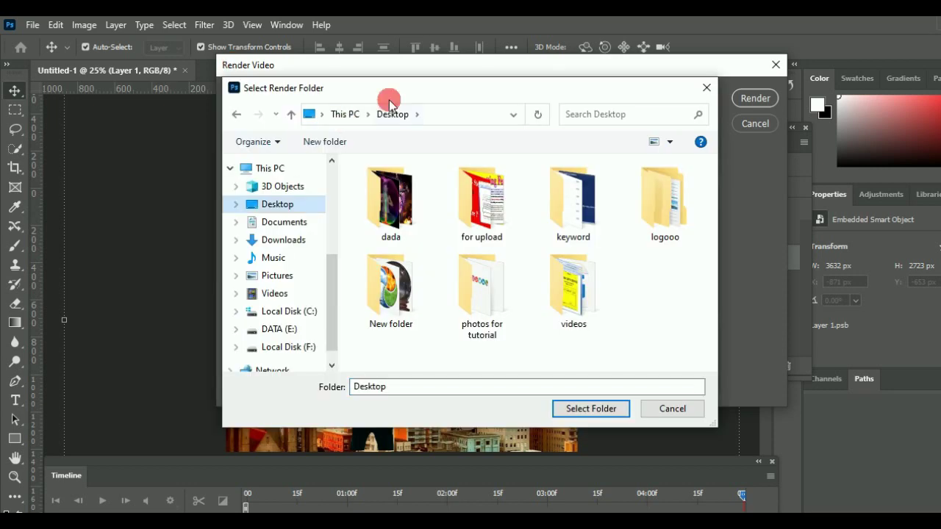
- Confirm the Desktop folder as the render destination
left_click(356, 386)
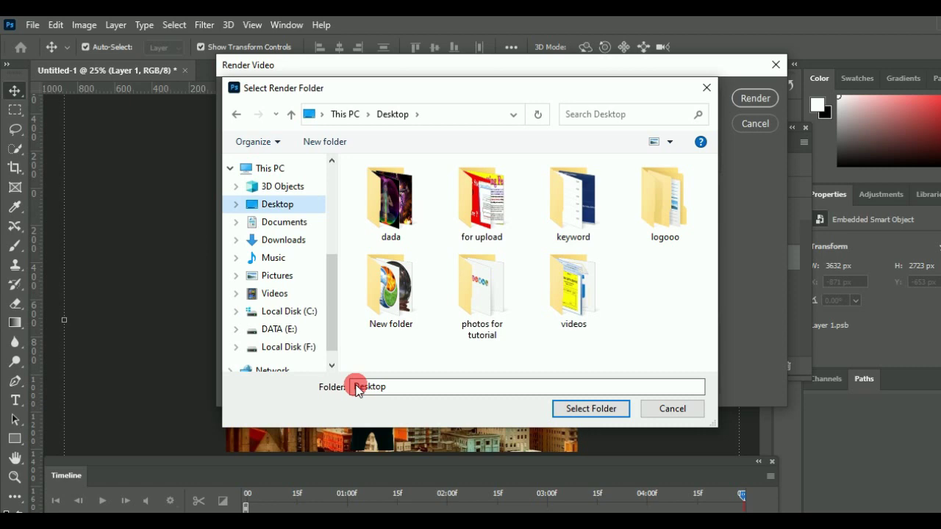
left_click(593, 411)
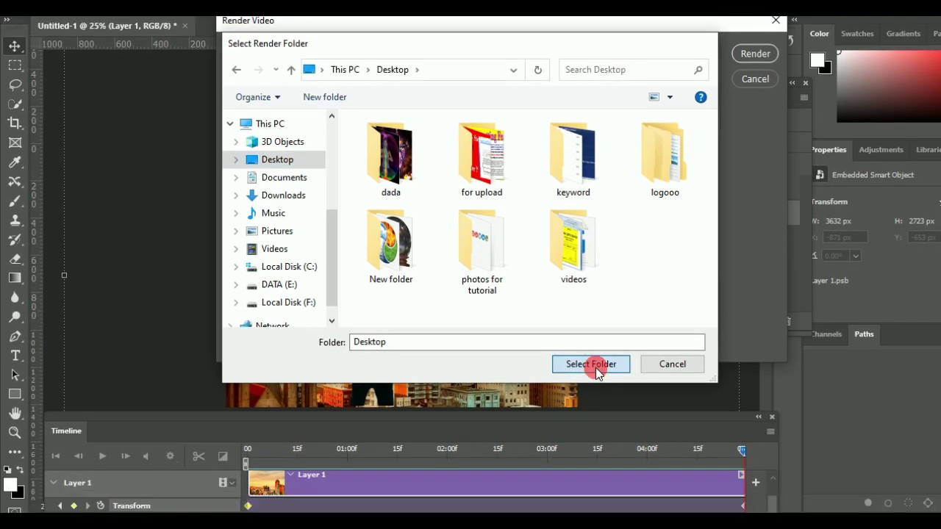
left_click(360, 134)
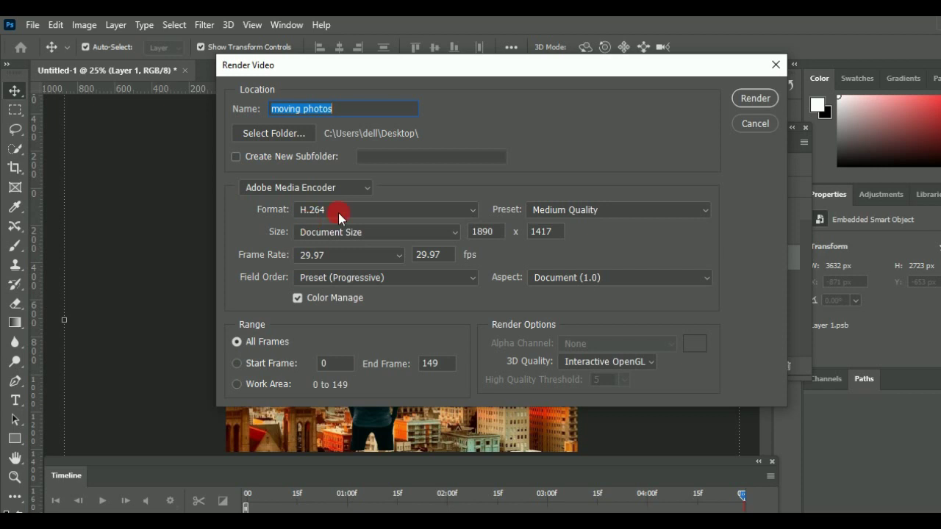
- In Render Video, set format H.264, the High Quality preset, and 30 fps frame rate
left_click(338, 212)
left_click(330, 231)
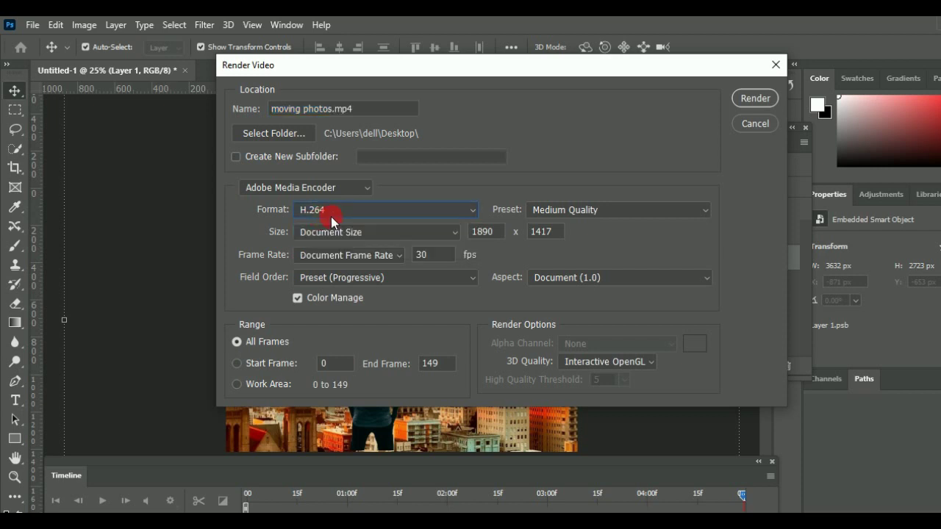
left_click(550, 212)
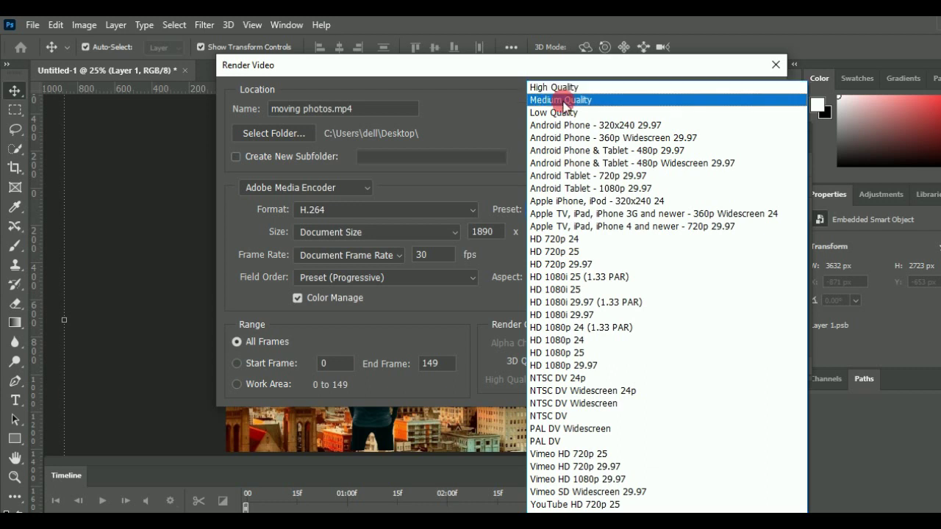
left_click(497, 139)
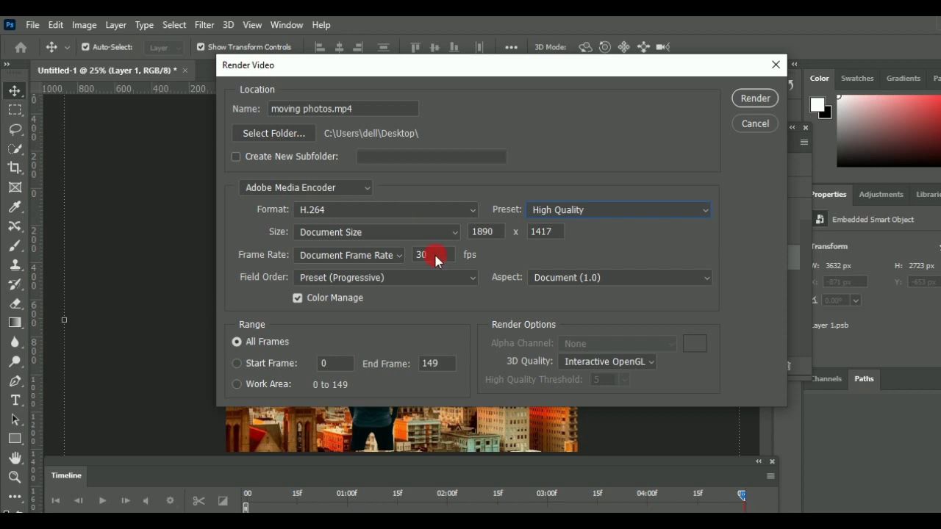
left_click(402, 257)
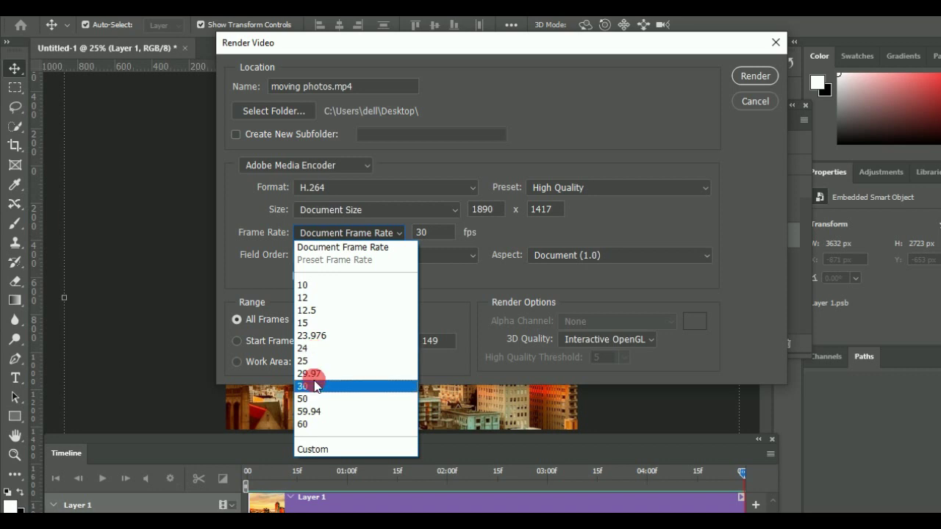
left_click(316, 387)
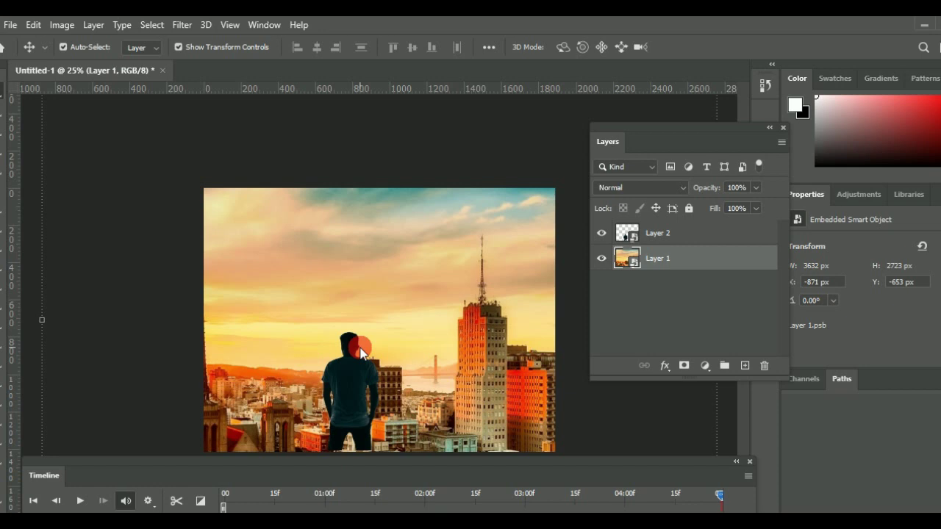
key("ctrl")
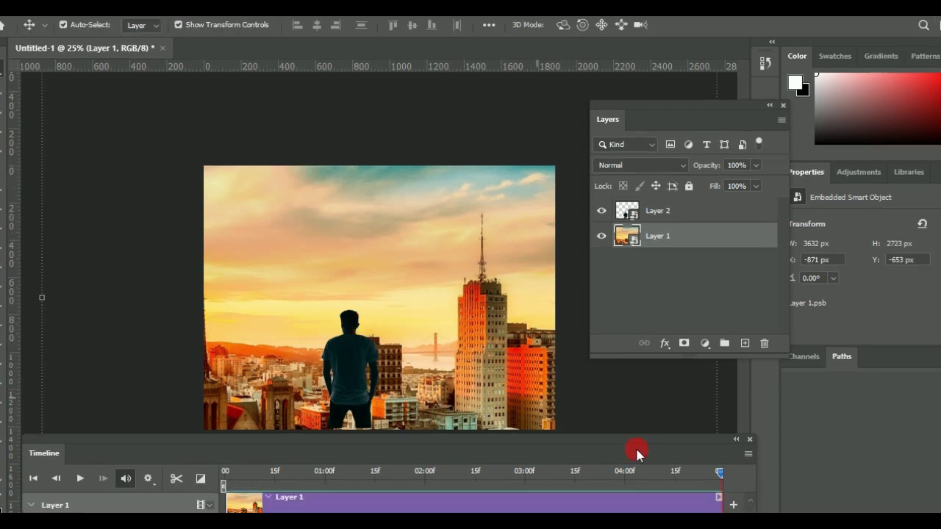